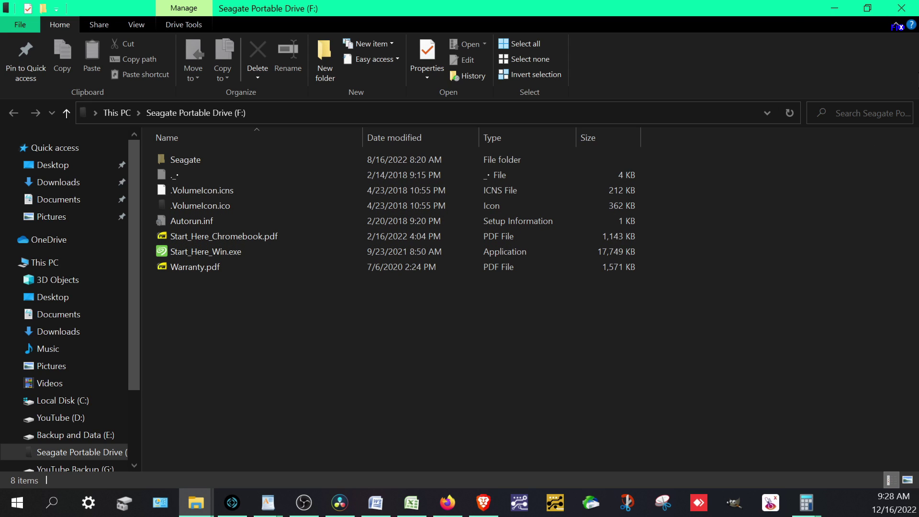
- Look inside the Seagate folder on Seagate Portable Drive (F:) and return to the This PC overview
double_click(176, 160)
click(13, 113)
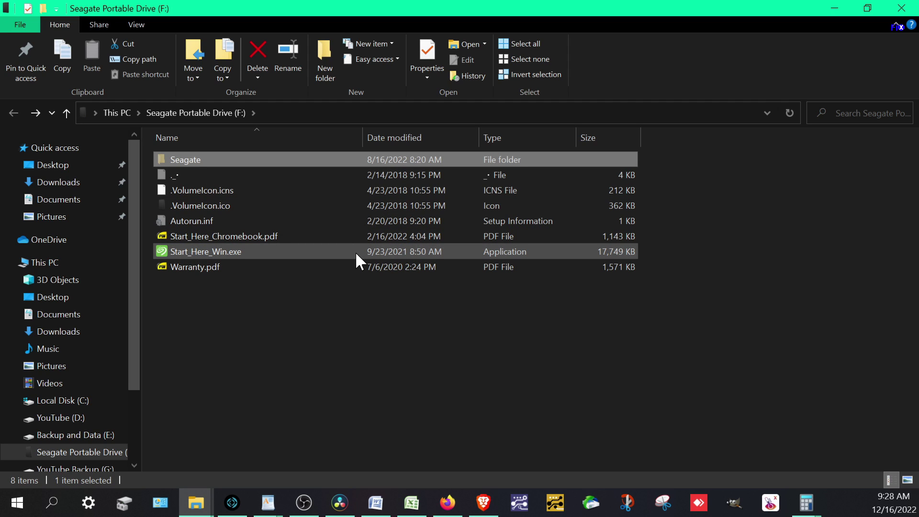
mouse_move(355, 252)
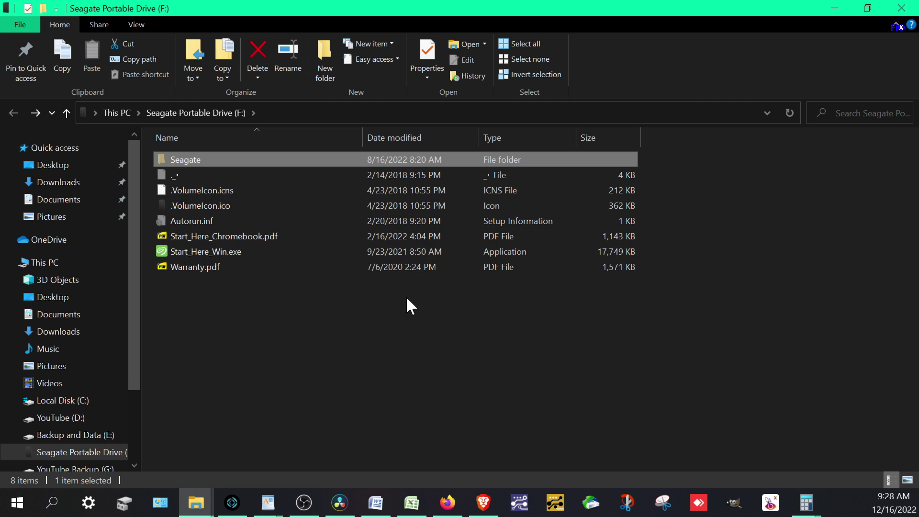
click(54, 268)
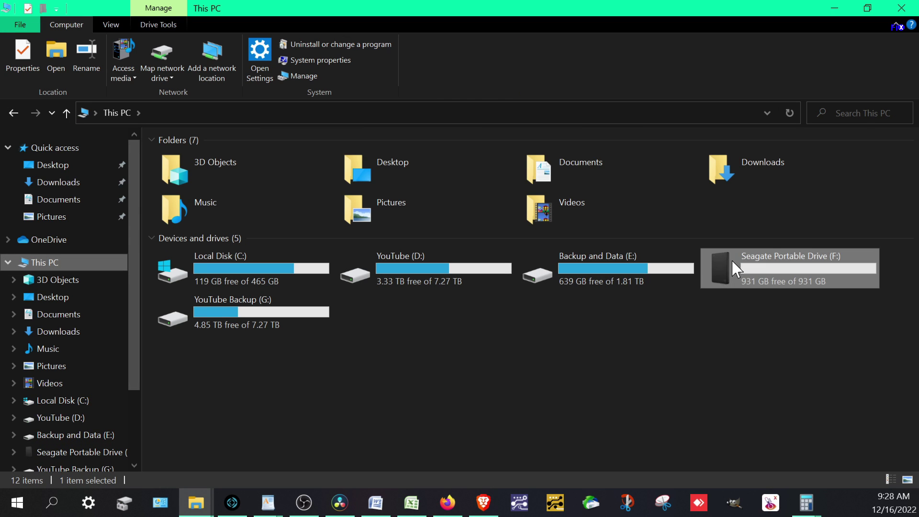
- Check the file system and capacity in the properties of Seagate Portable Drive (F:), and close the properties
right_click(775, 262)
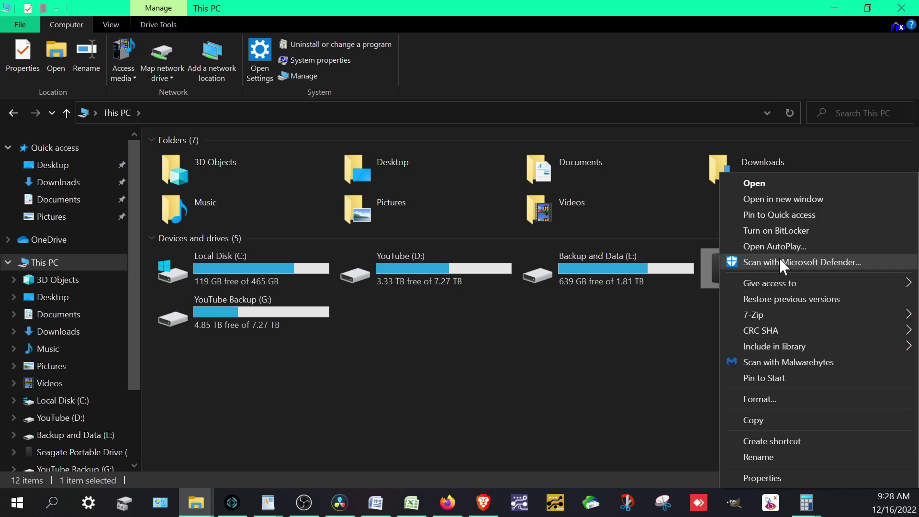
click(776, 479)
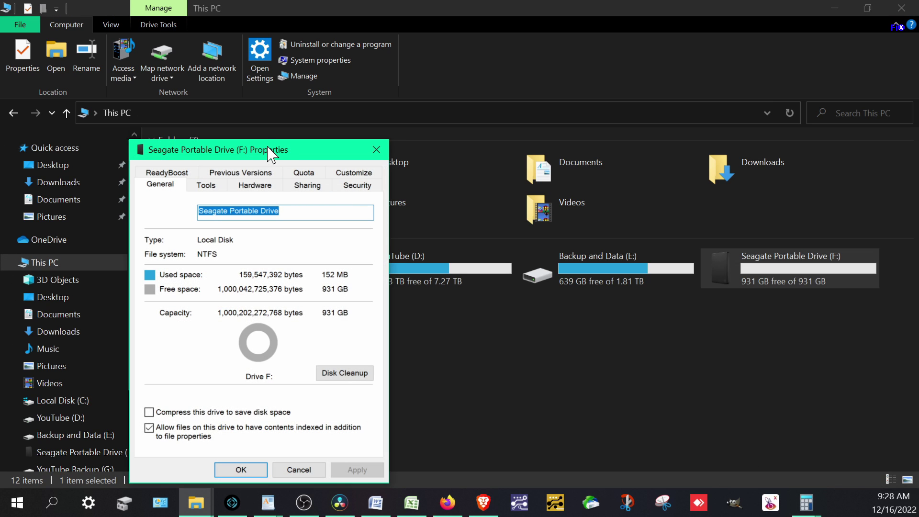
drag(268, 147, 431, 94)
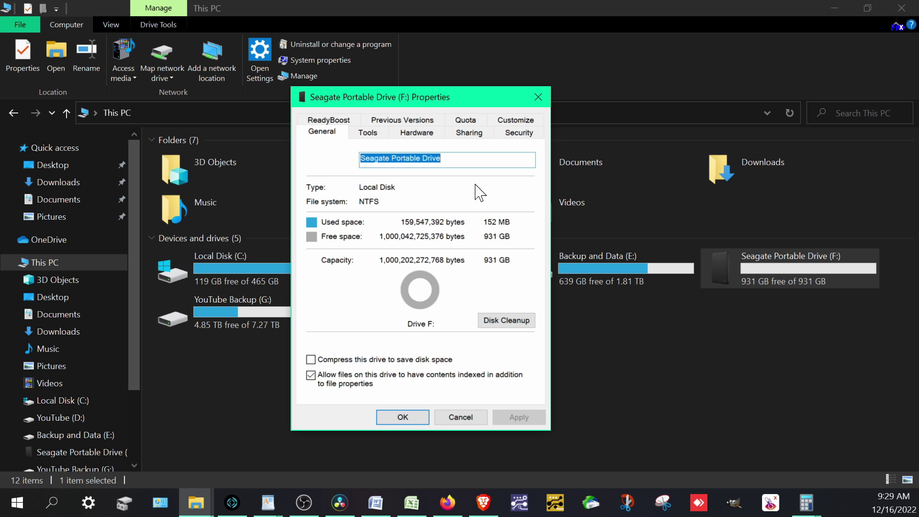
click(538, 97)
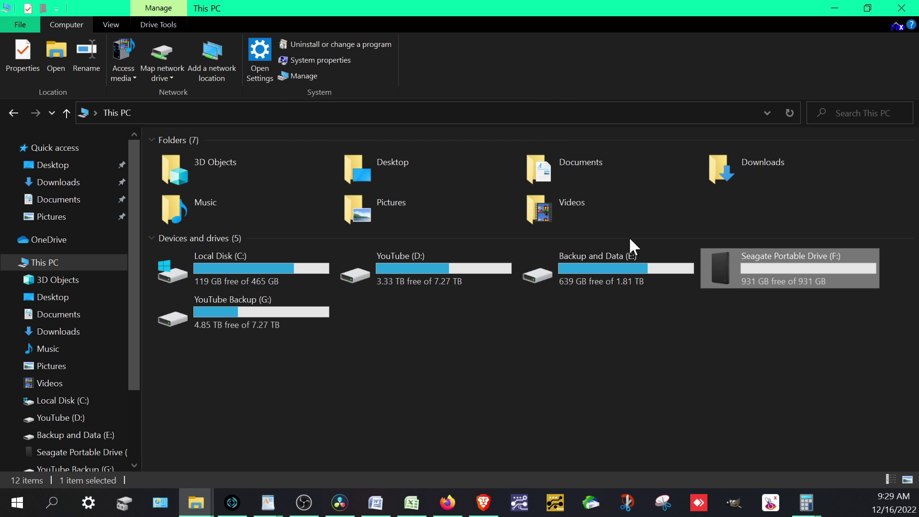
right_click(795, 278)
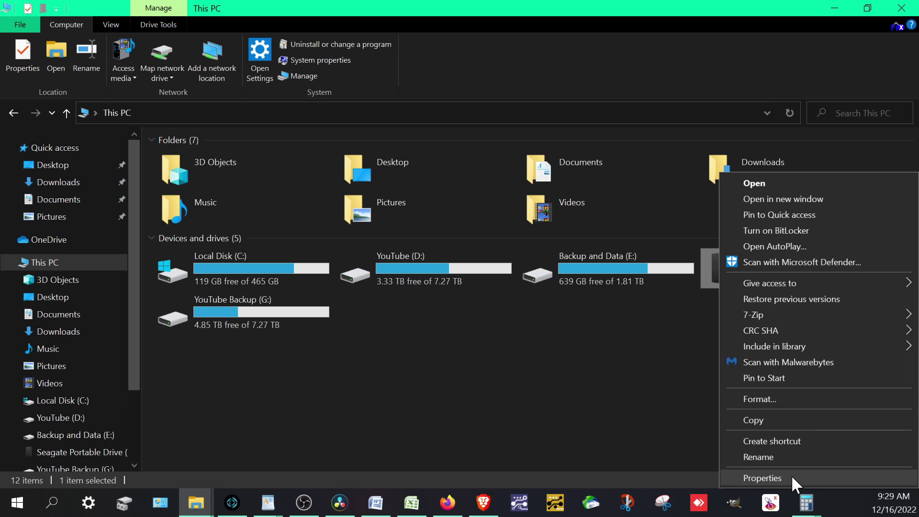
click(762, 478)
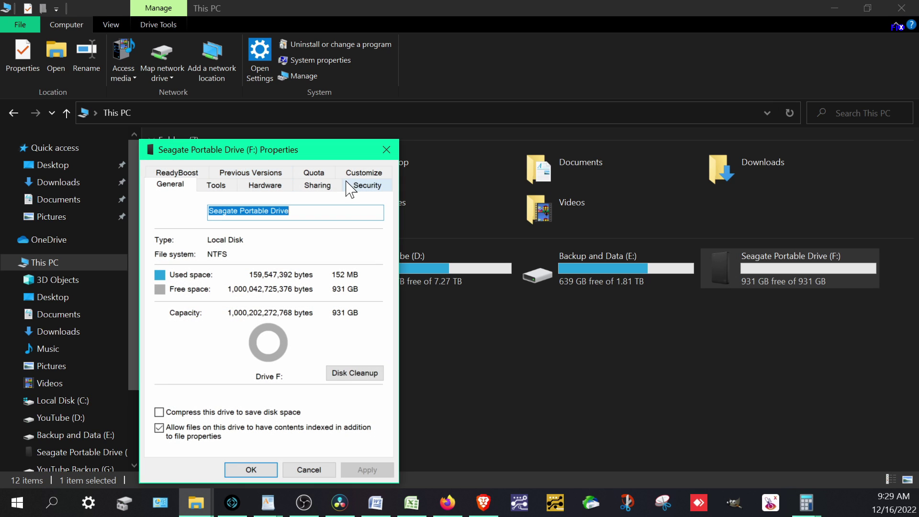
click(386, 149)
- Open the format settings for Seagate Portable Drive (F:) and place them clear of the drive list
right_click(792, 277)
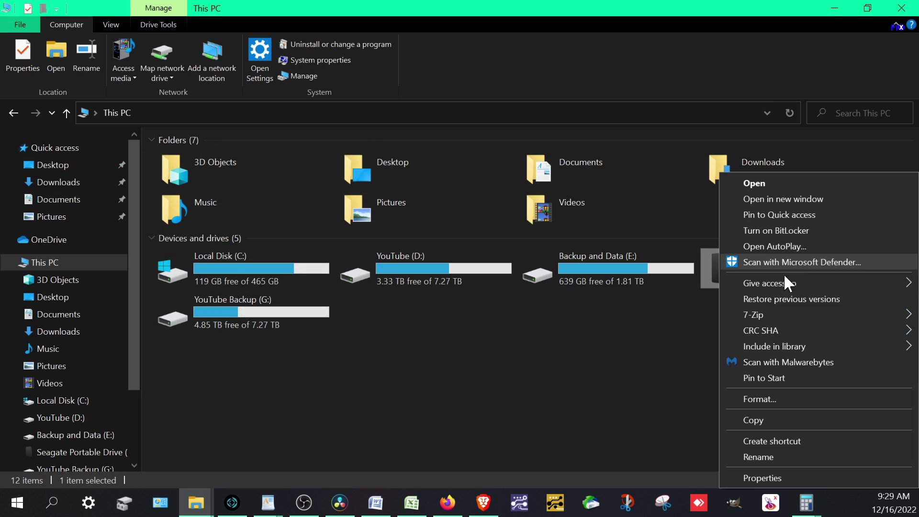
click(761, 399)
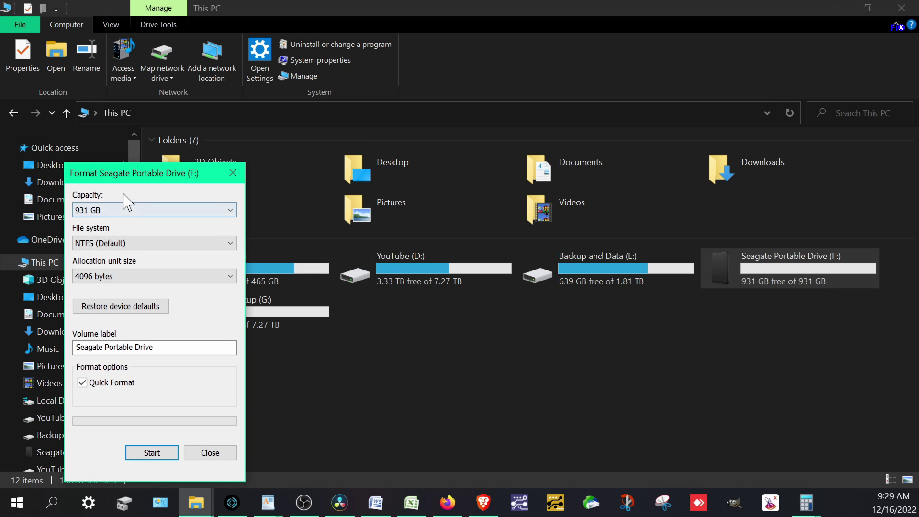
drag(127, 179, 444, 112)
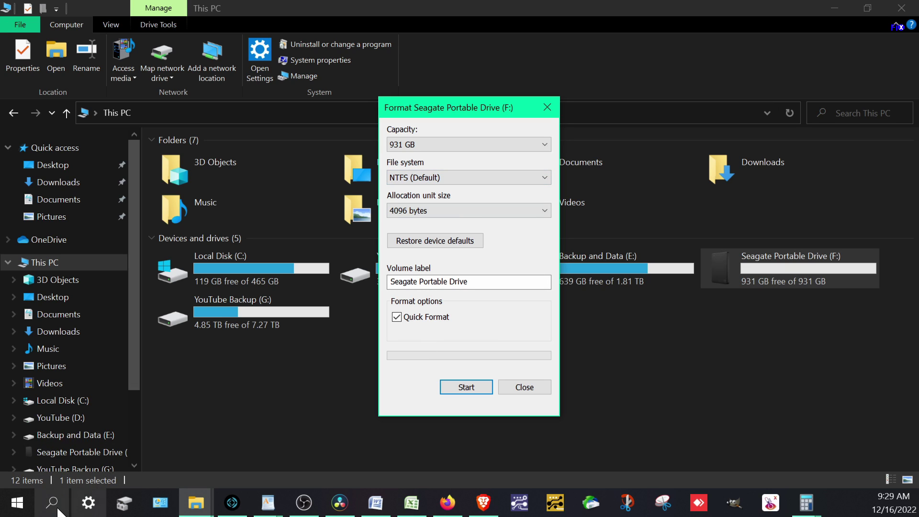
- Review the connected disks and their partitions in Disk Management, and close it
click(124, 502)
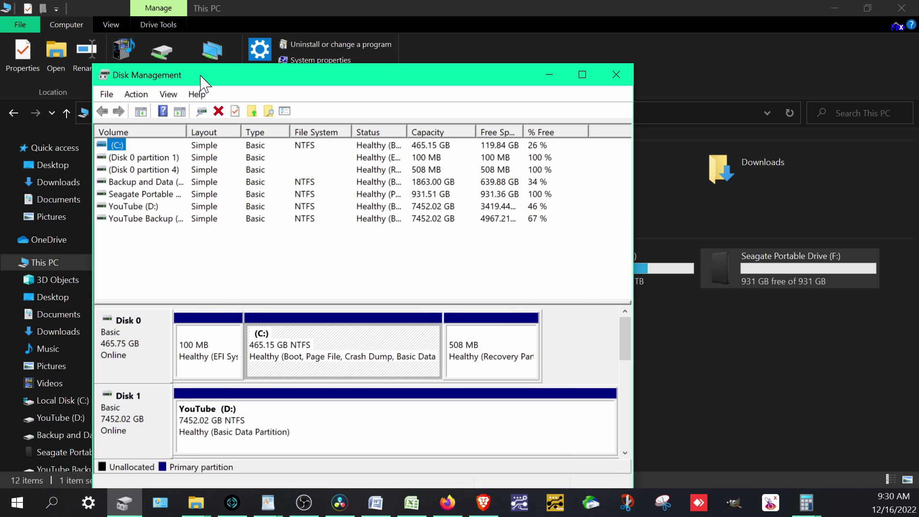
drag(206, 83, 196, 65)
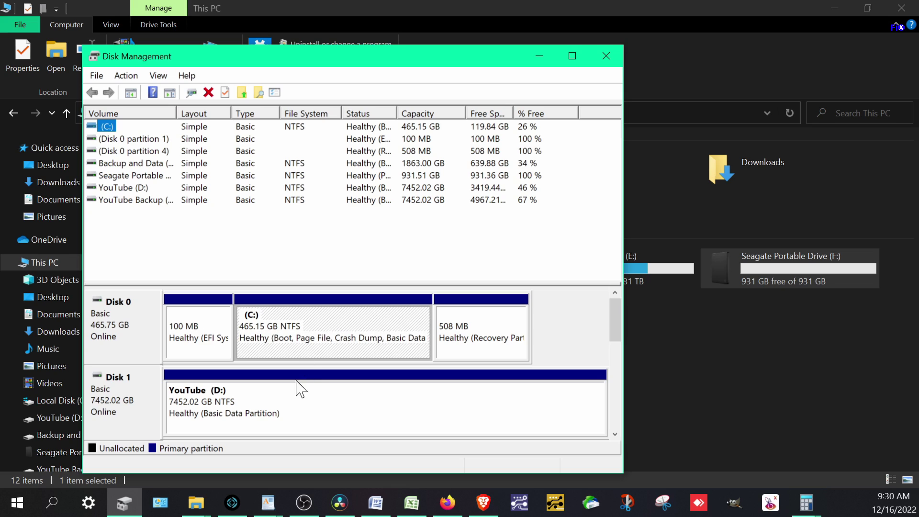
drag(617, 321, 615, 367)
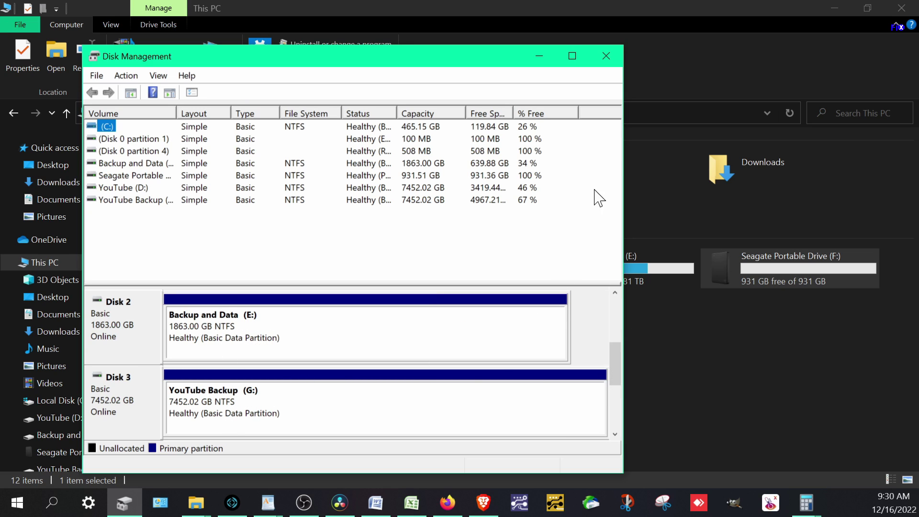
click(606, 55)
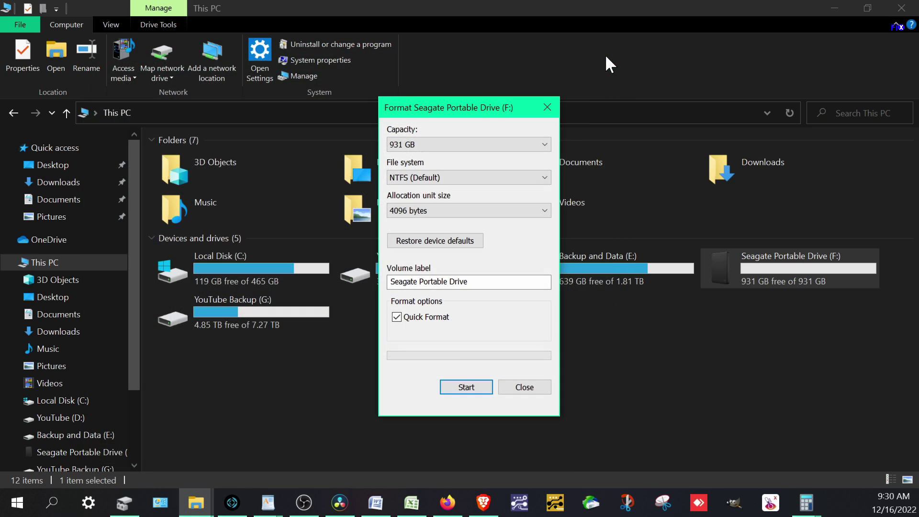
- Set the format options to the exFAT file system, volume label "llolllllll" and default allocation size
click(450, 179)
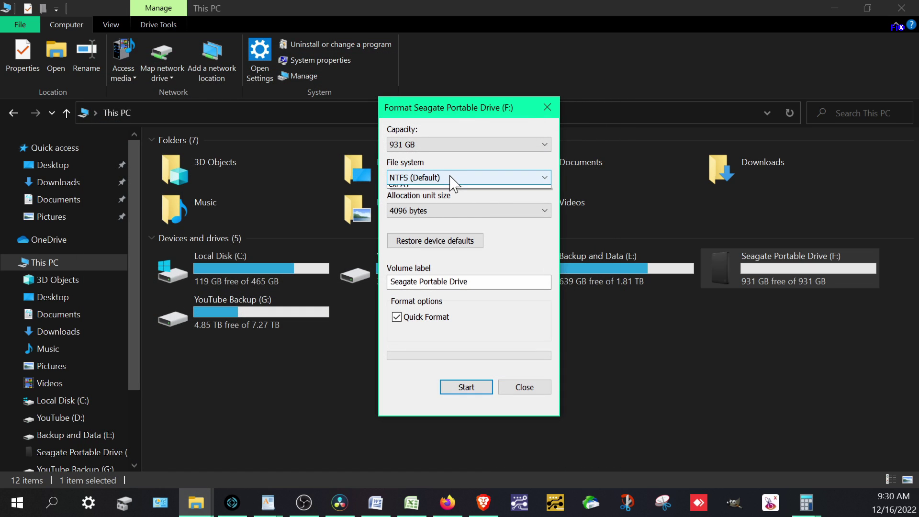
click(421, 200)
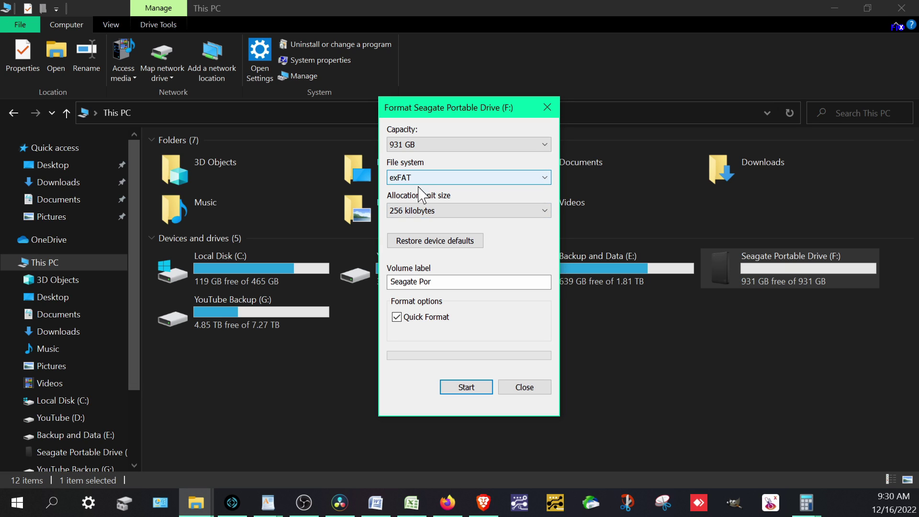
drag(486, 281, 388, 282)
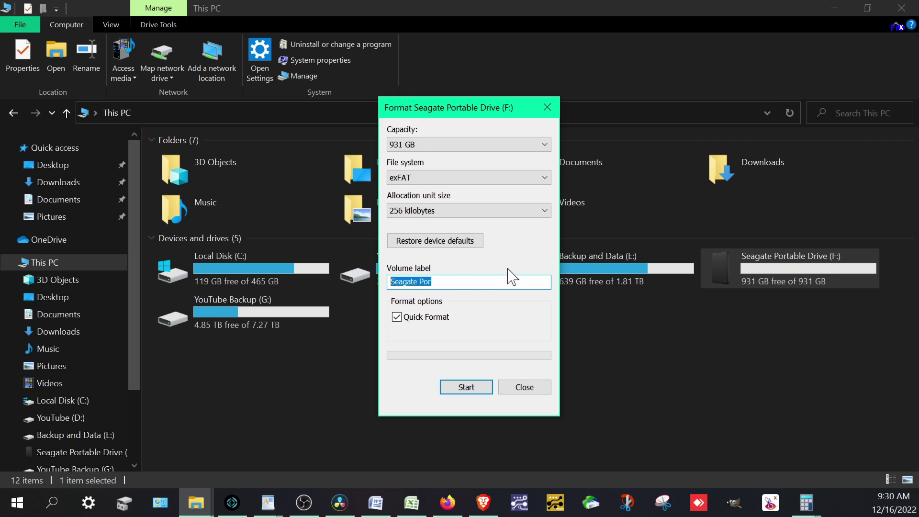
text(llolllllll)
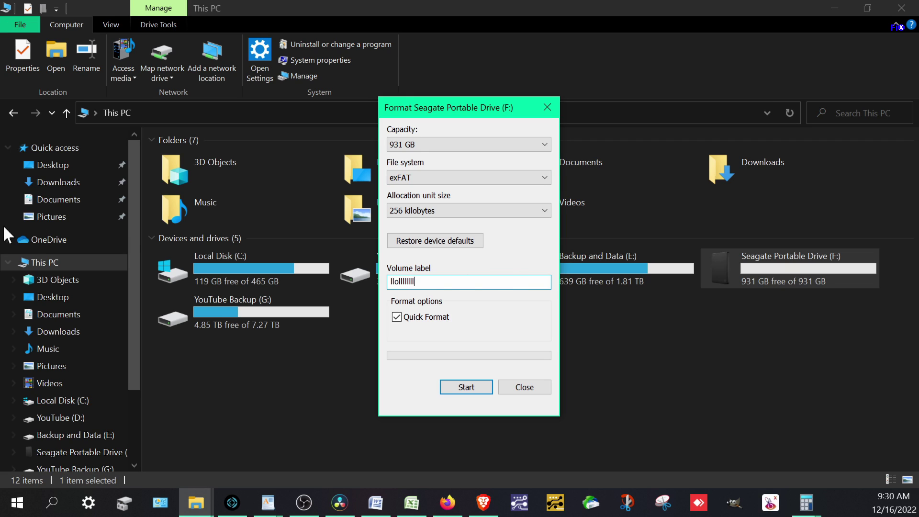
key(ctrl+a)
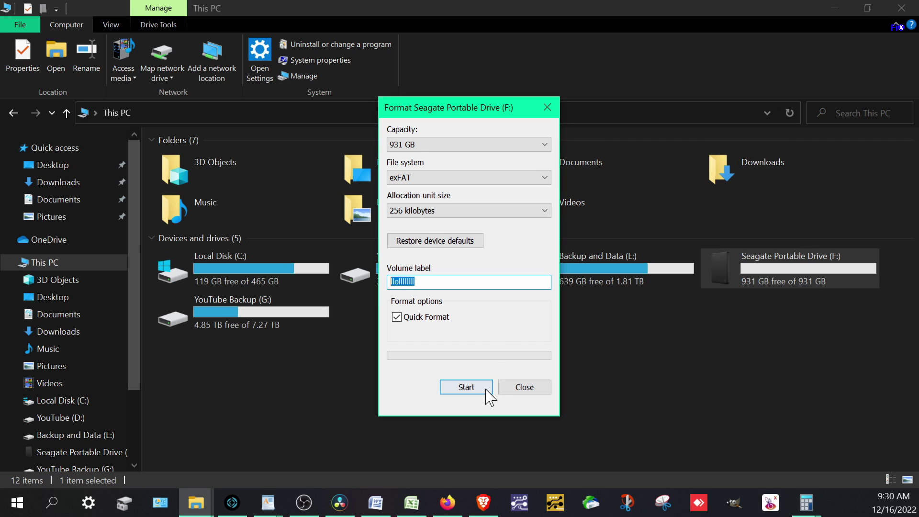
click(435, 210)
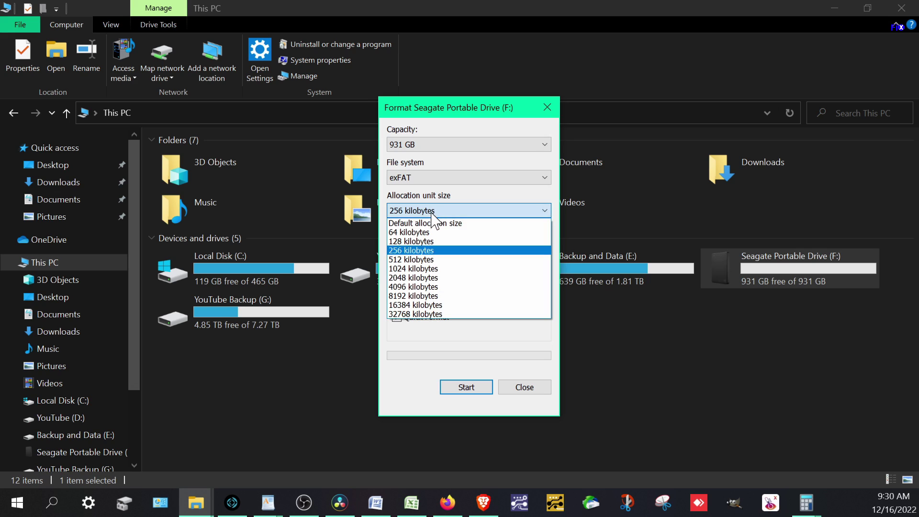
click(427, 223)
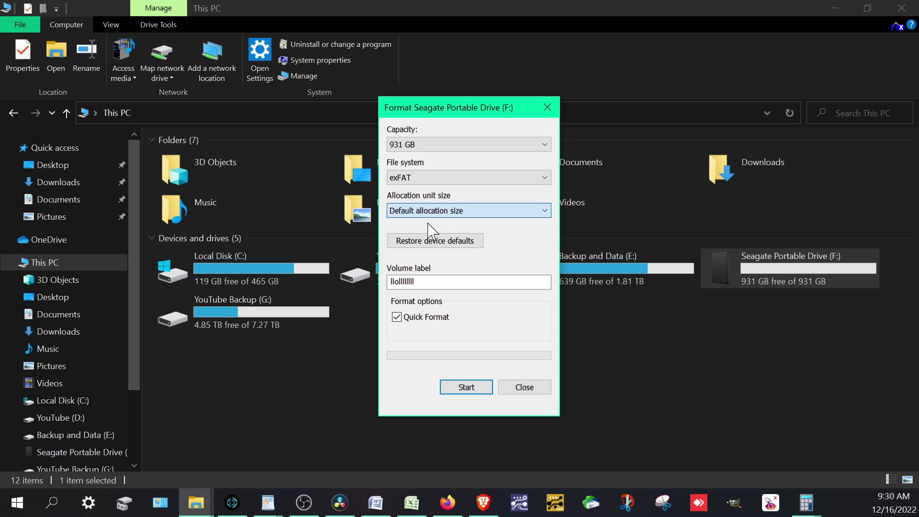
- Run the quick format of drive F:, accepting the erasure of all data, and close the format dialog
click(466, 388)
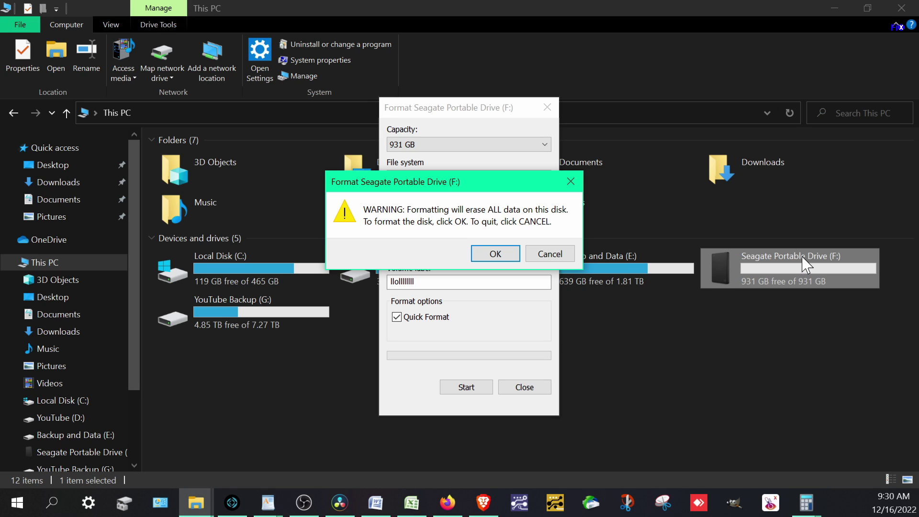
click(498, 256)
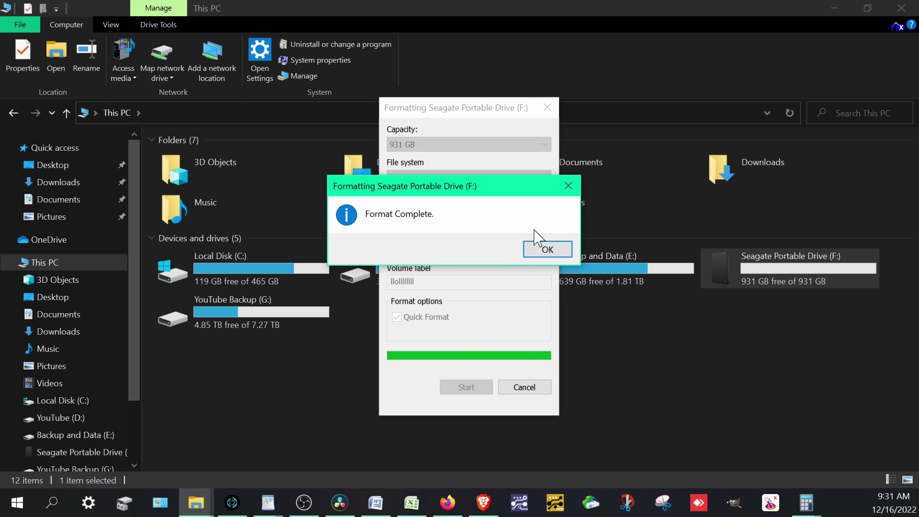
click(538, 246)
click(547, 107)
- Check the file system of the newly formatted F: drive in its properties
right_click(749, 282)
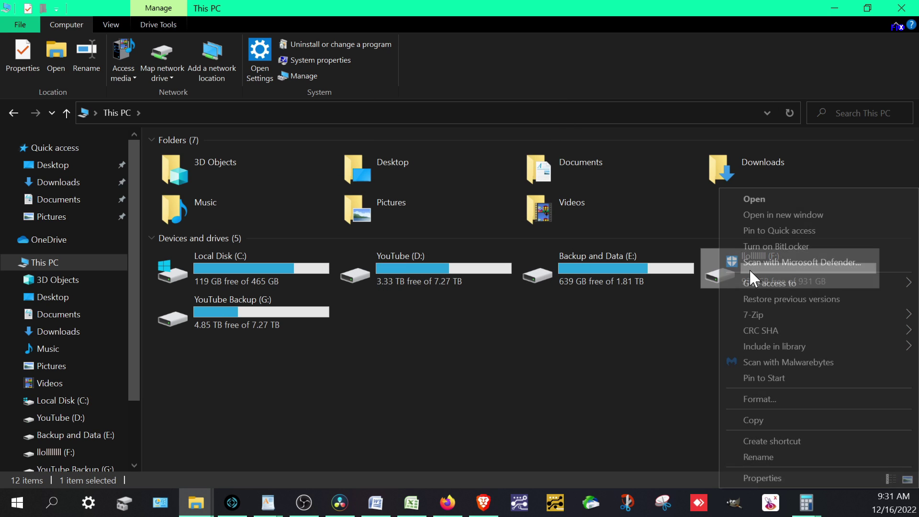
click(776, 477)
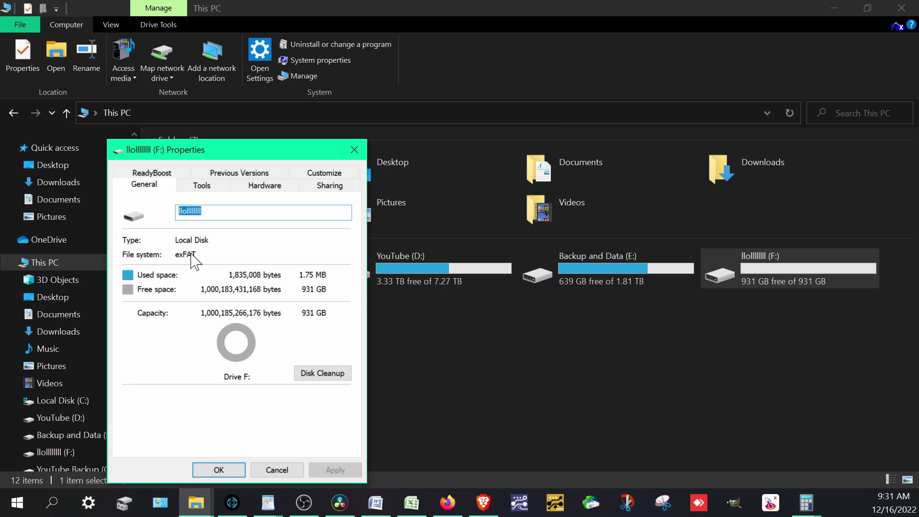
drag(282, 151, 320, 127)
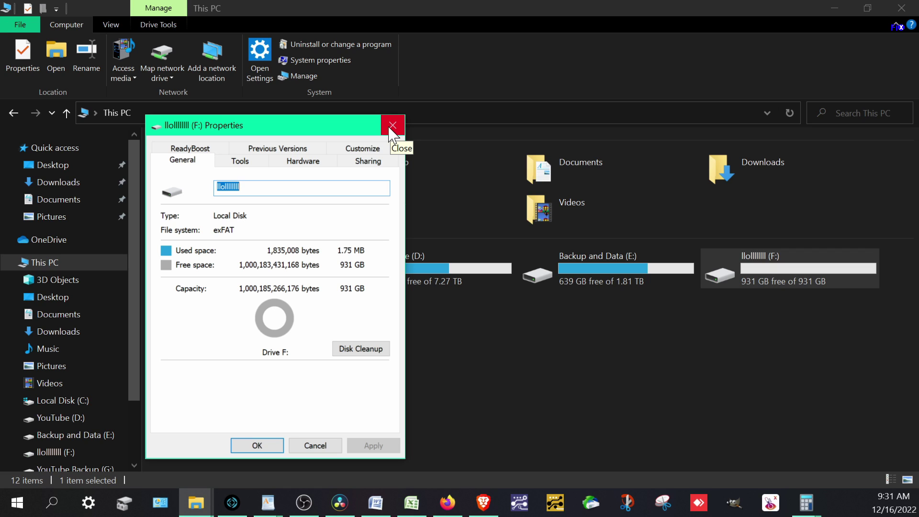
drag(351, 129, 328, 118)
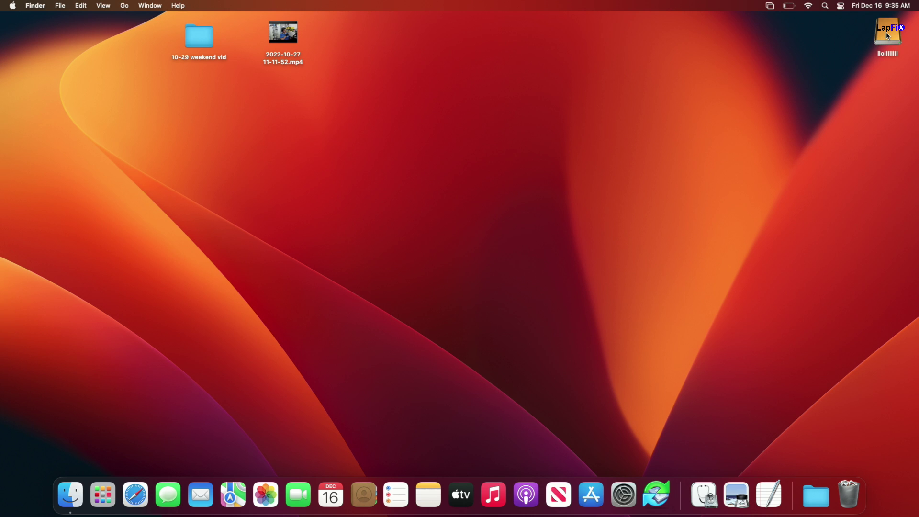
- On the Mac, open the external drive llolllllll in Finder and inspect its volume format in Disk Utility
double_click(889, 33)
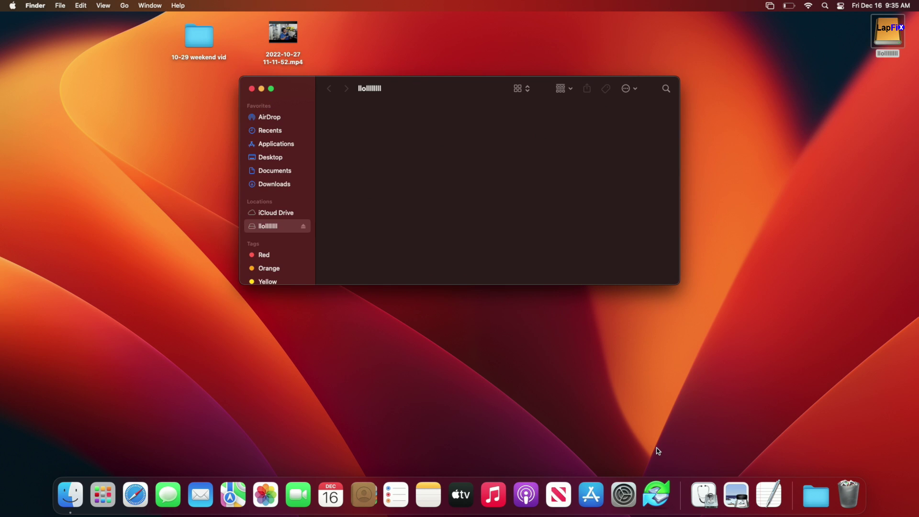
key(F4)
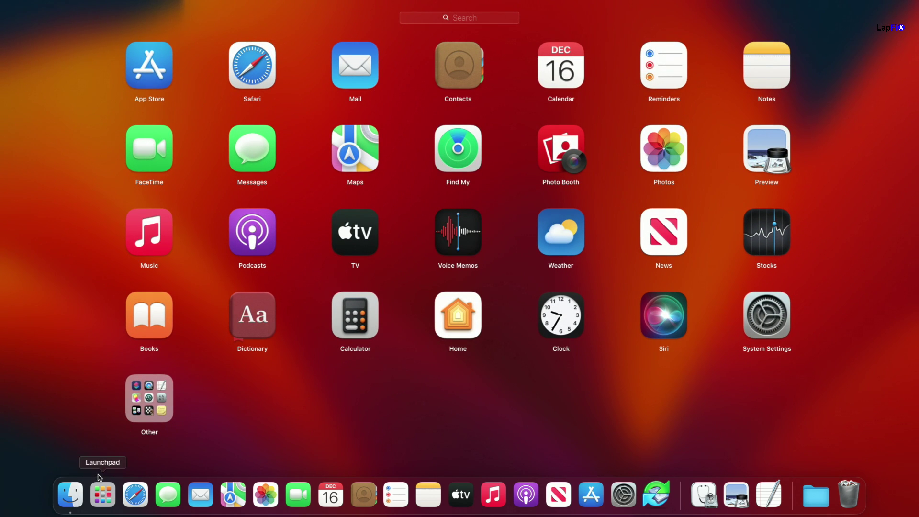
click(147, 395)
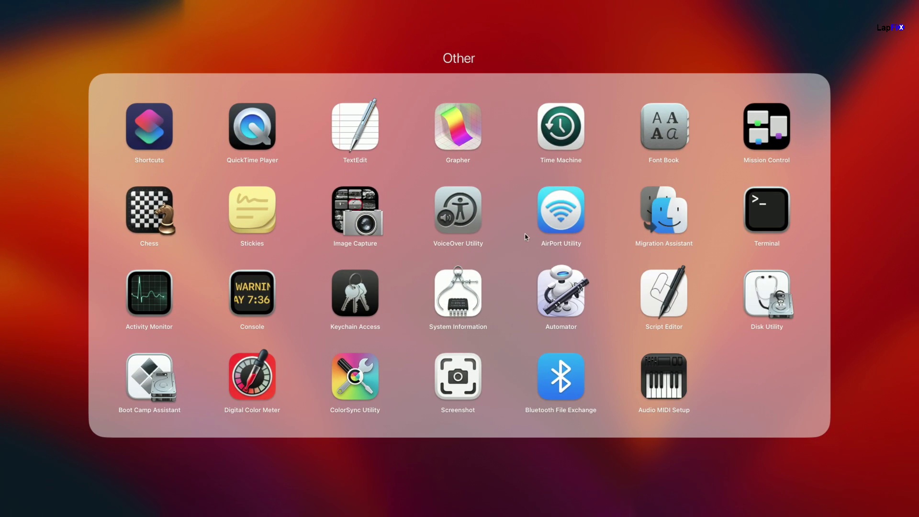
click(778, 310)
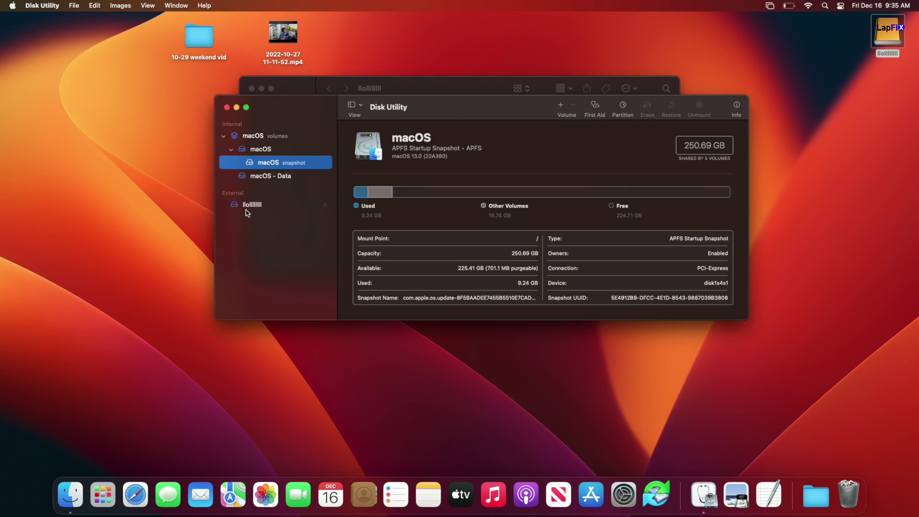
click(243, 210)
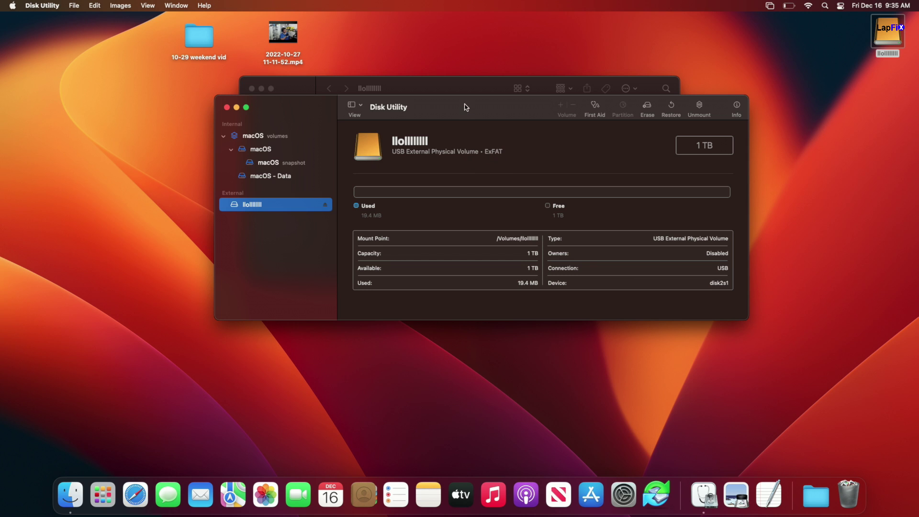
drag(466, 107, 361, 169)
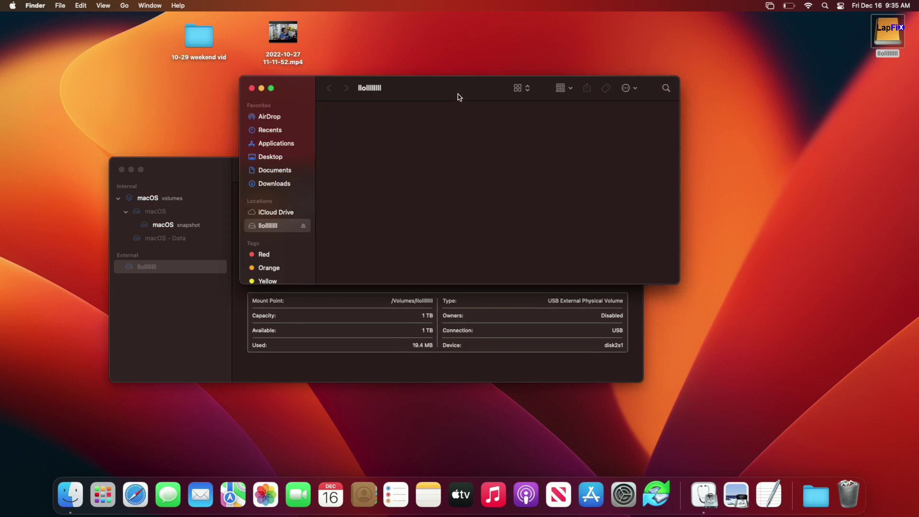
drag(458, 95, 576, 86)
click(293, 36)
drag(465, 123, 546, 168)
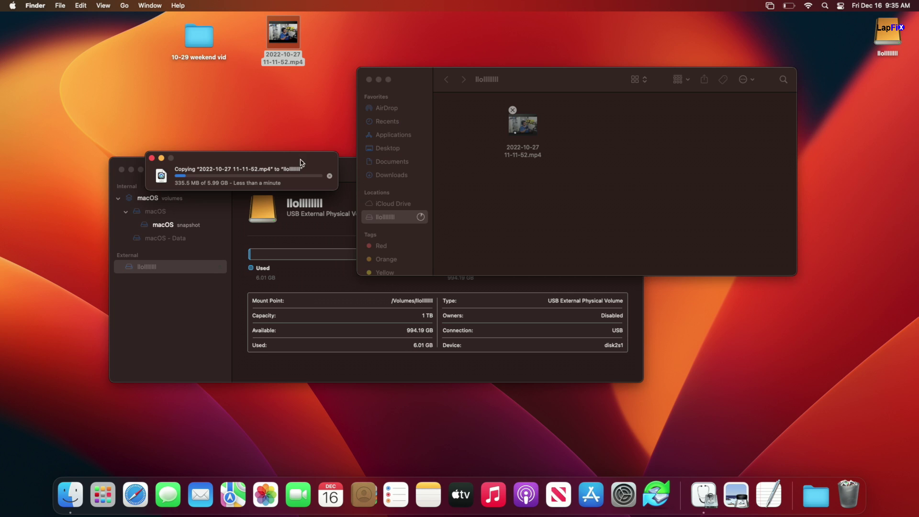
drag(334, 96, 336, 93)
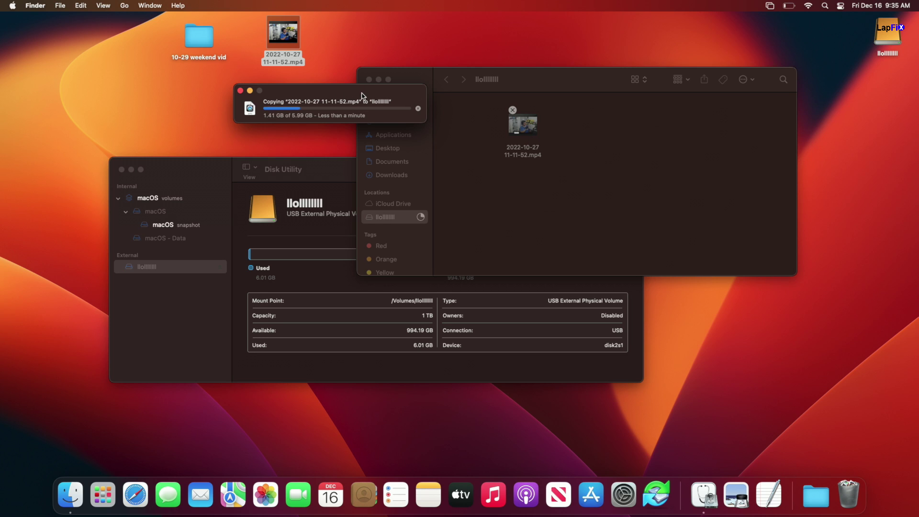
click(419, 110)
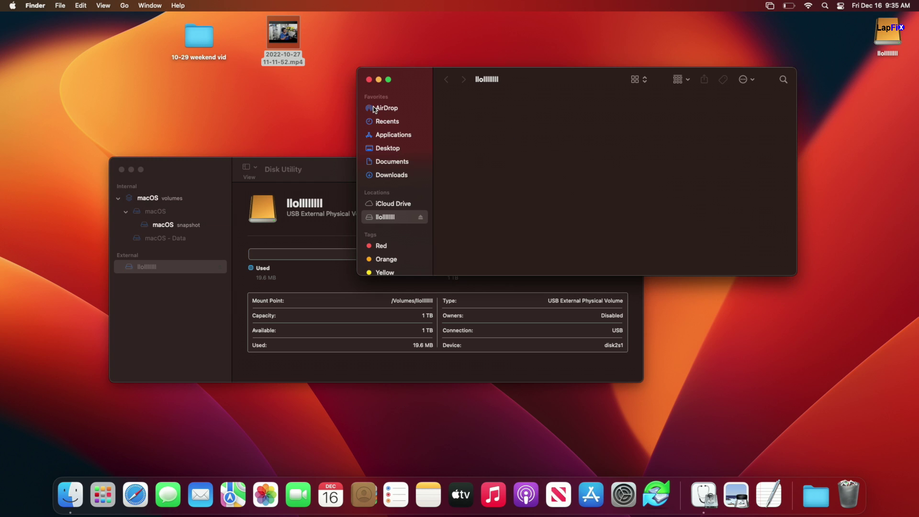
- Copy the "10-29 weekend vid" folder from the desktop onto the llolllllll drive and check the volume's format in Disk Utility
drag(191, 35, 474, 136)
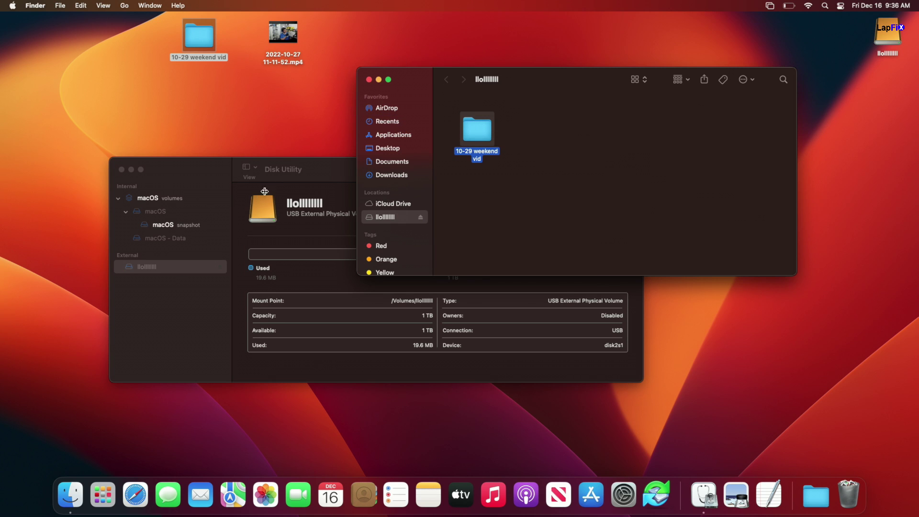
drag(307, 178, 268, 183)
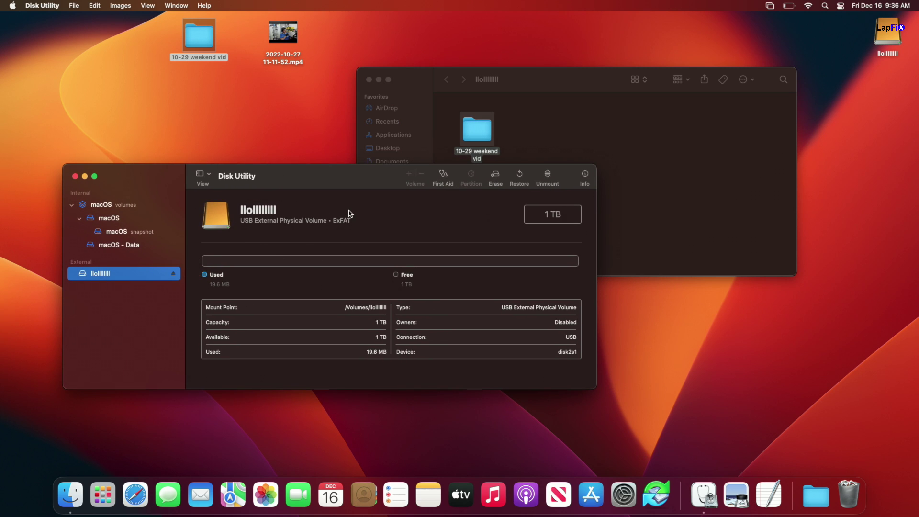
click(669, 151)
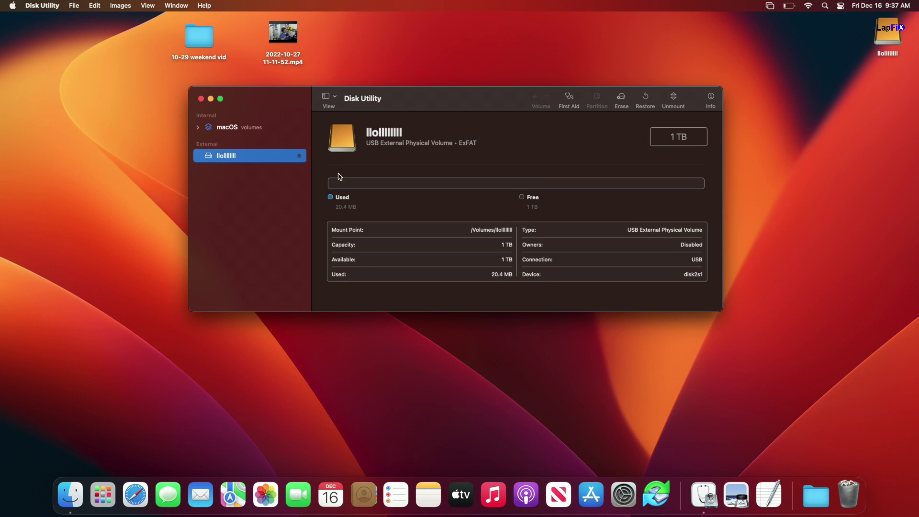
- Erase the external llolllllll volume in Disk Utility, keeping its name and the ExFAT format
click(622, 98)
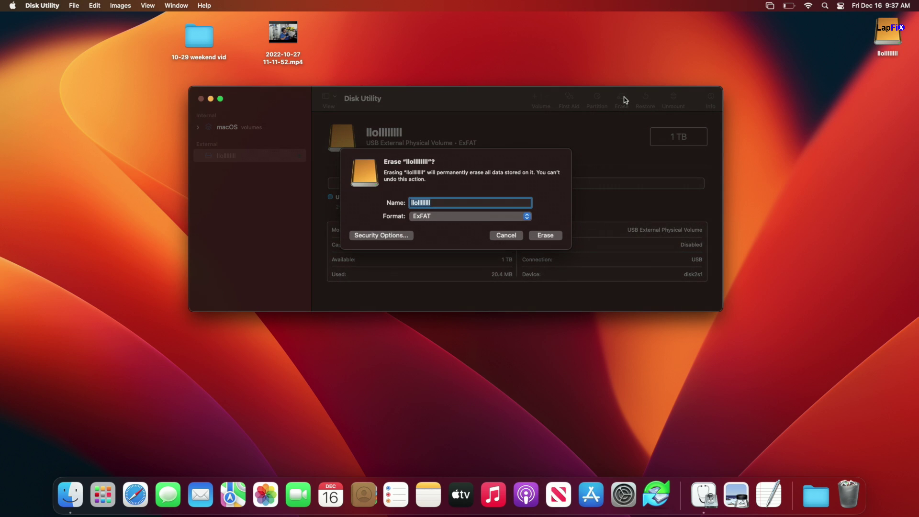
click(434, 218)
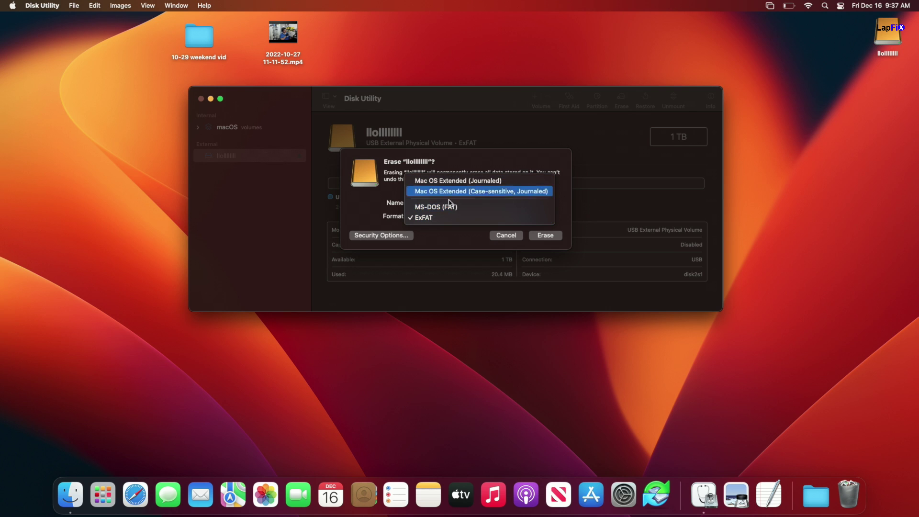
click(448, 237)
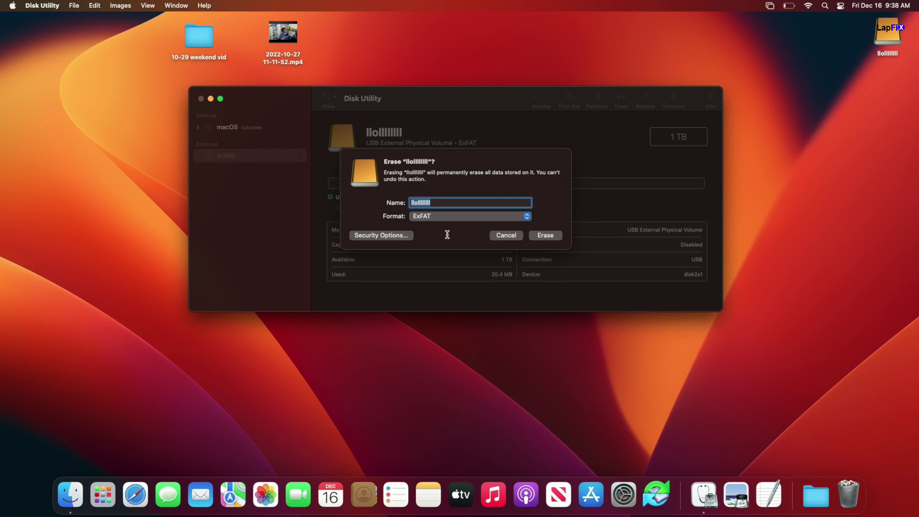
click(445, 222)
click(446, 222)
click(545, 235)
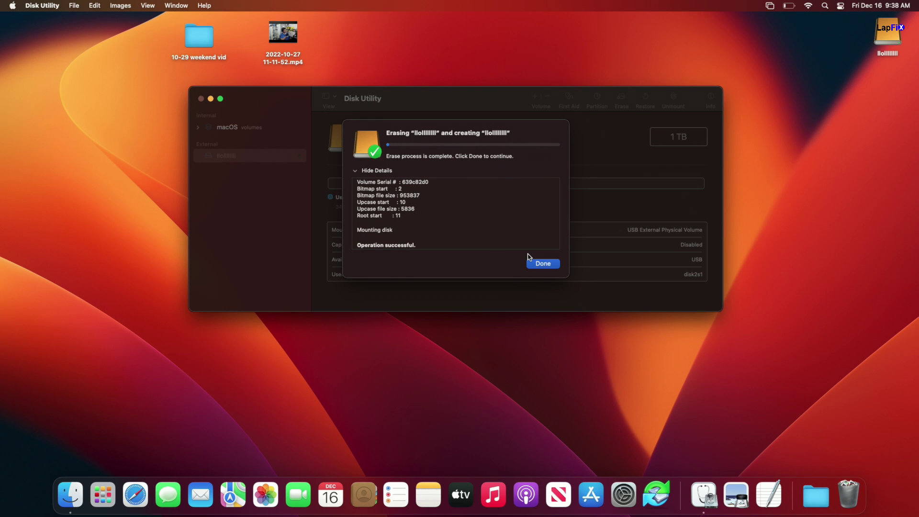
click(543, 266)
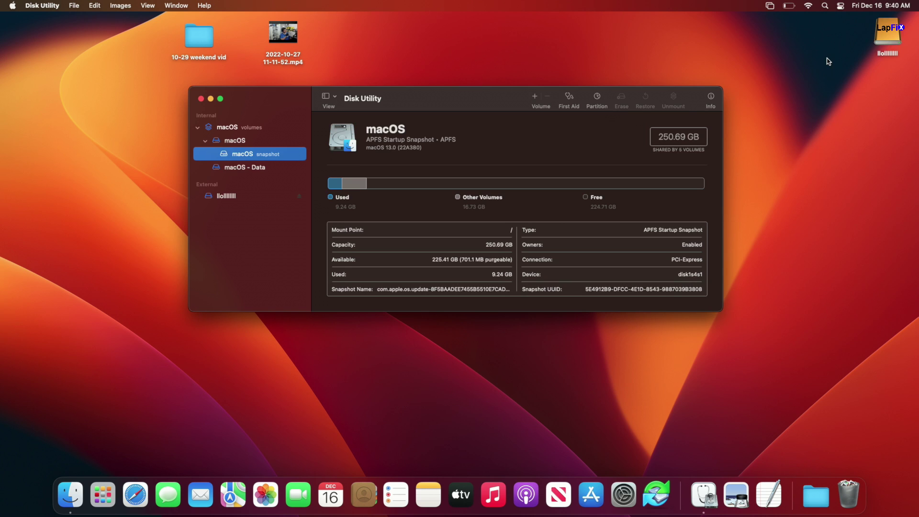
- Check the external volume's format in Disk Utility and copy the Thanksgiving turkey PNG from the drive to the desktop
click(243, 196)
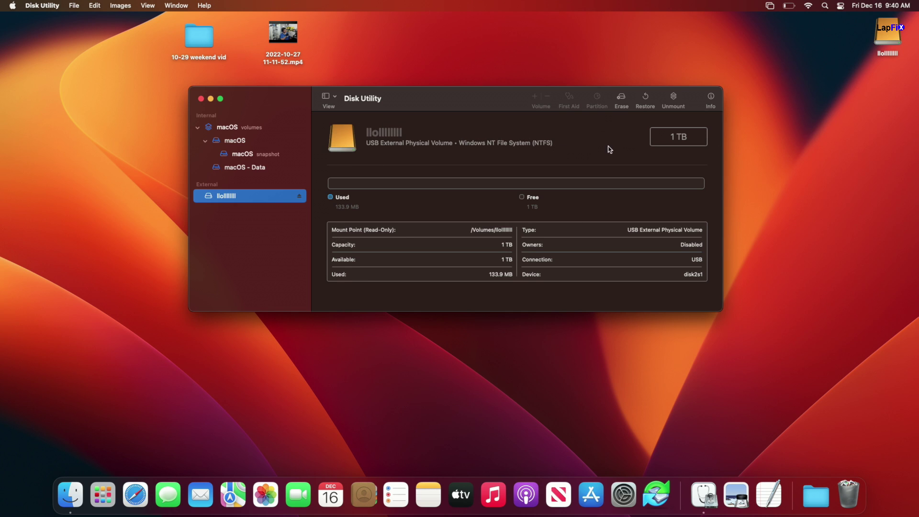
double_click(893, 22)
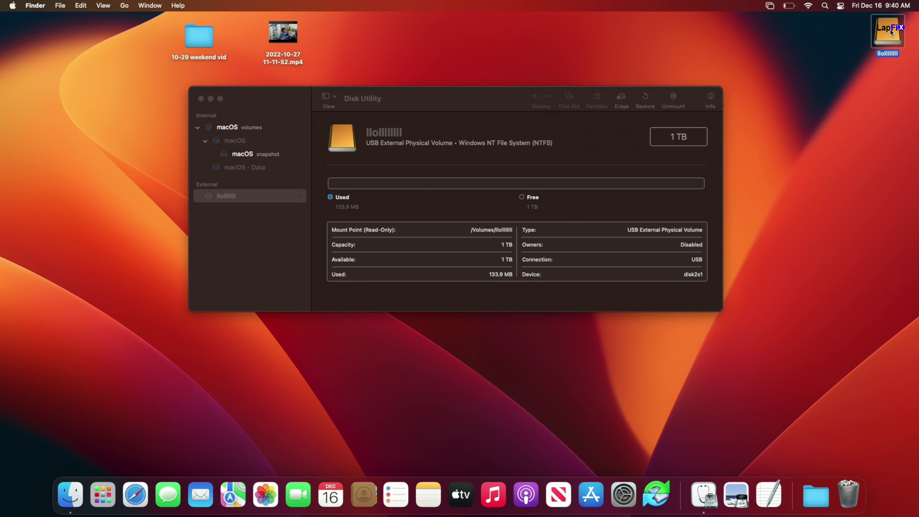
drag(287, 108, 379, 43)
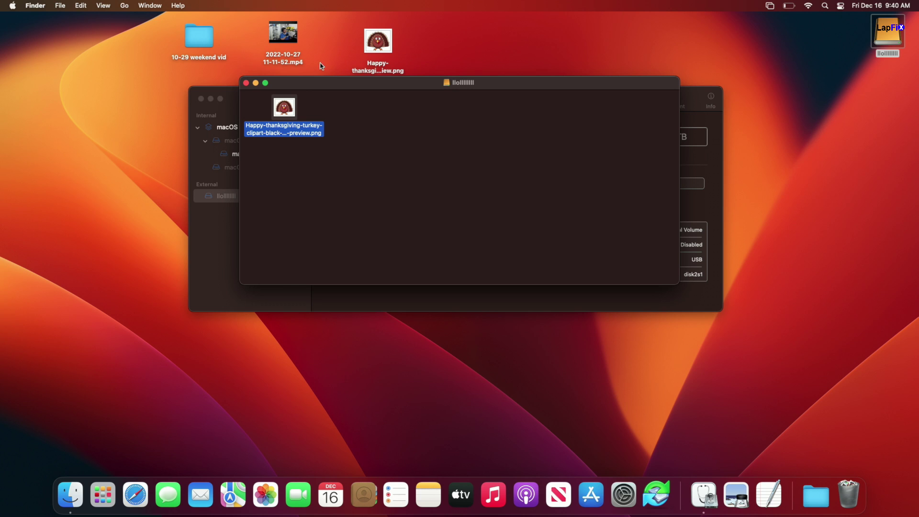
mouse_move(296, 31)
drag(295, 31, 367, 150)
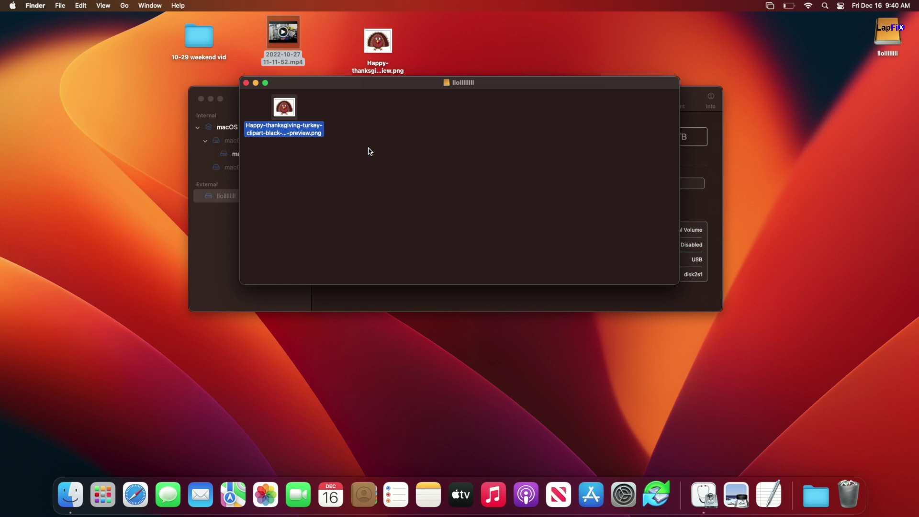
click(365, 94)
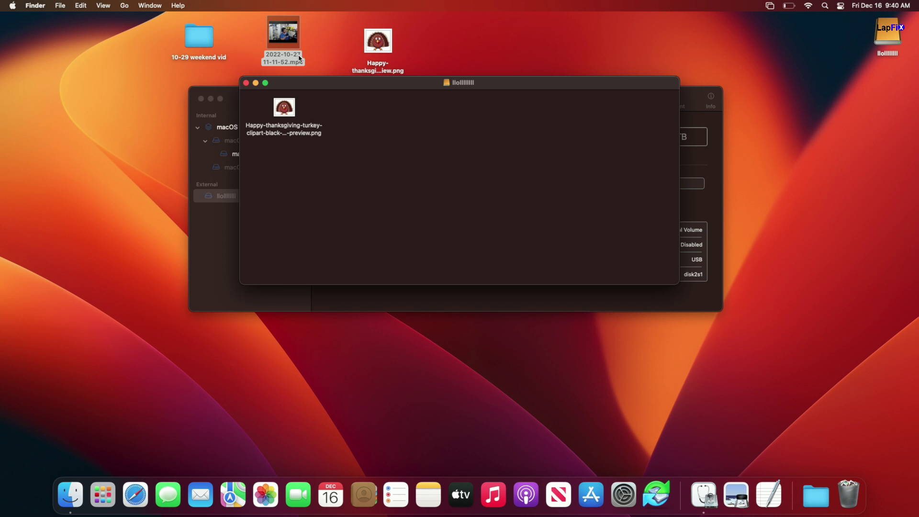
click(246, 84)
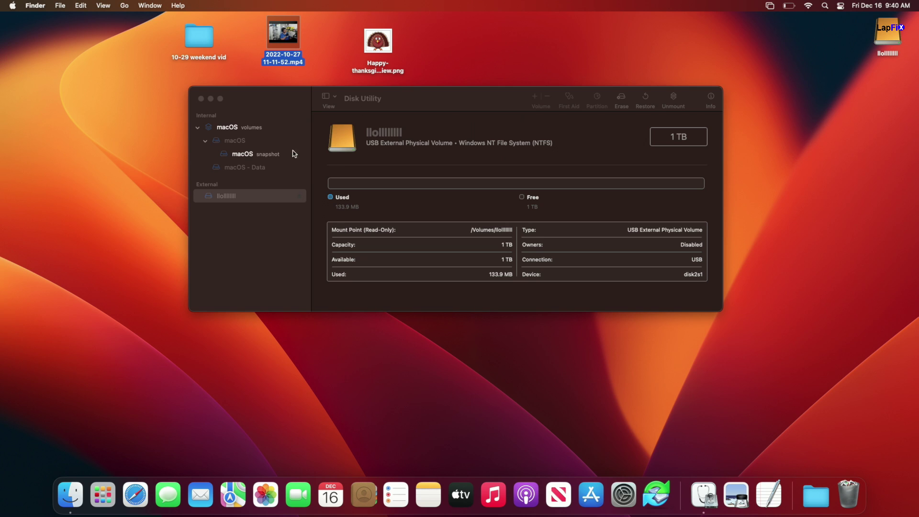
- Erase the external NTFS volume llolllllll in Disk Utility and reformat it as ExFAT under the same name
click(237, 180)
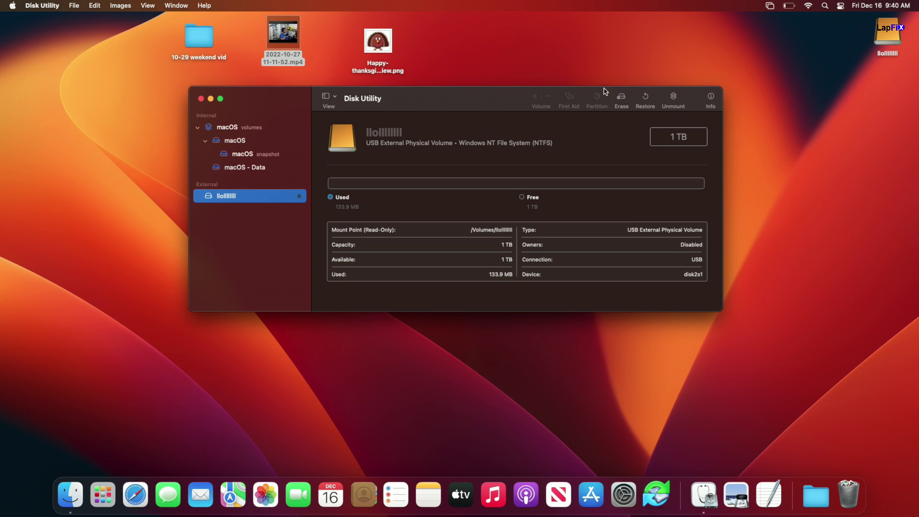
click(622, 99)
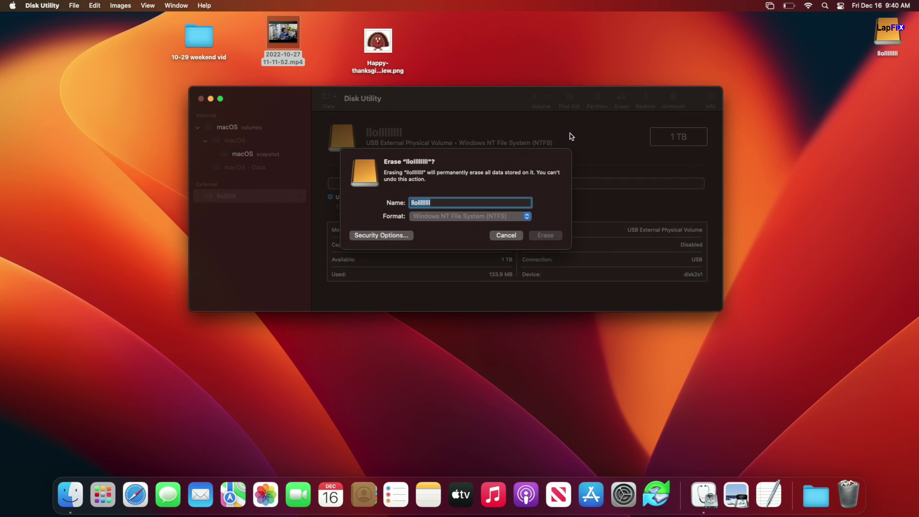
click(486, 219)
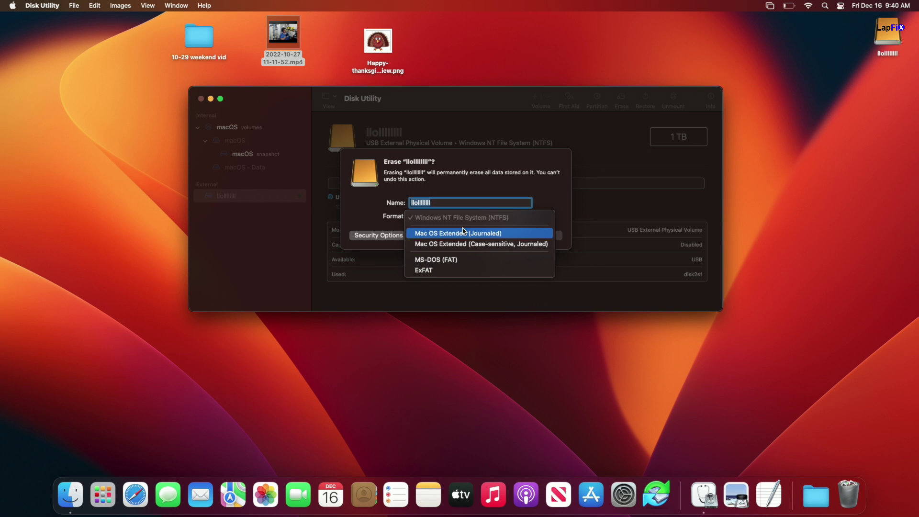
click(438, 270)
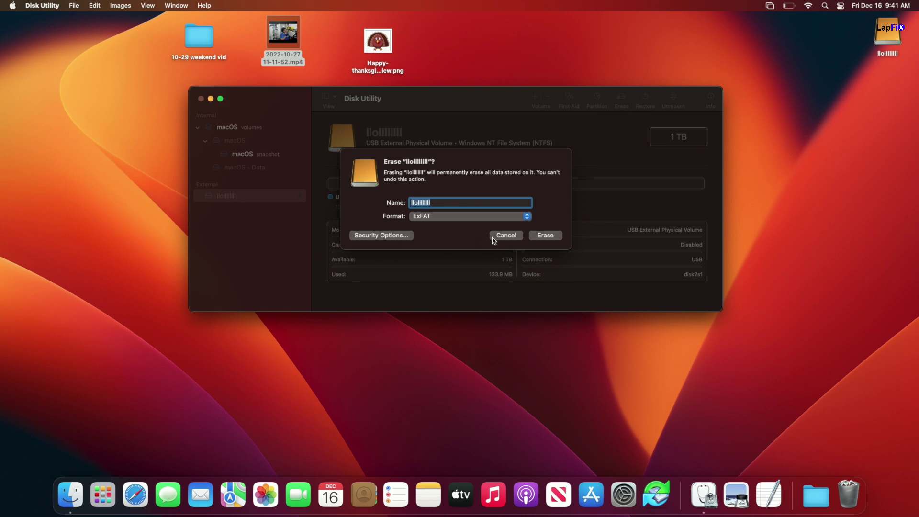
click(553, 236)
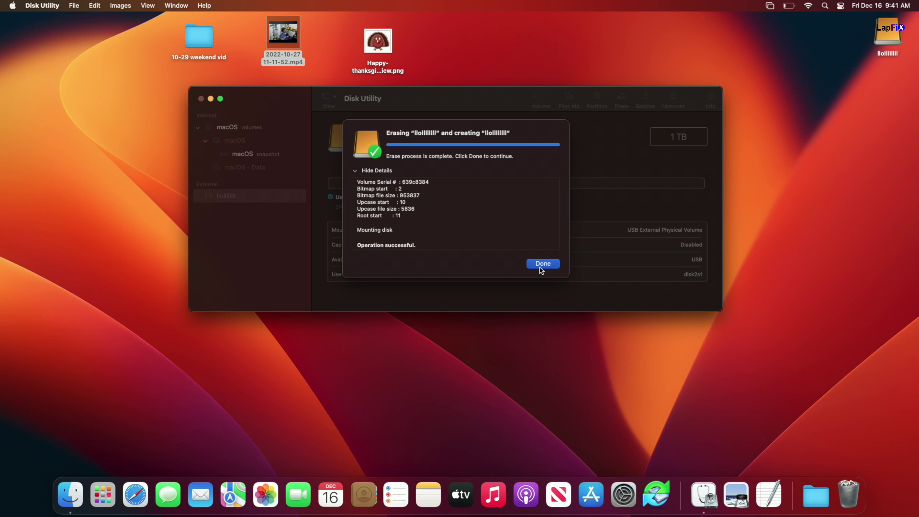
click(543, 265)
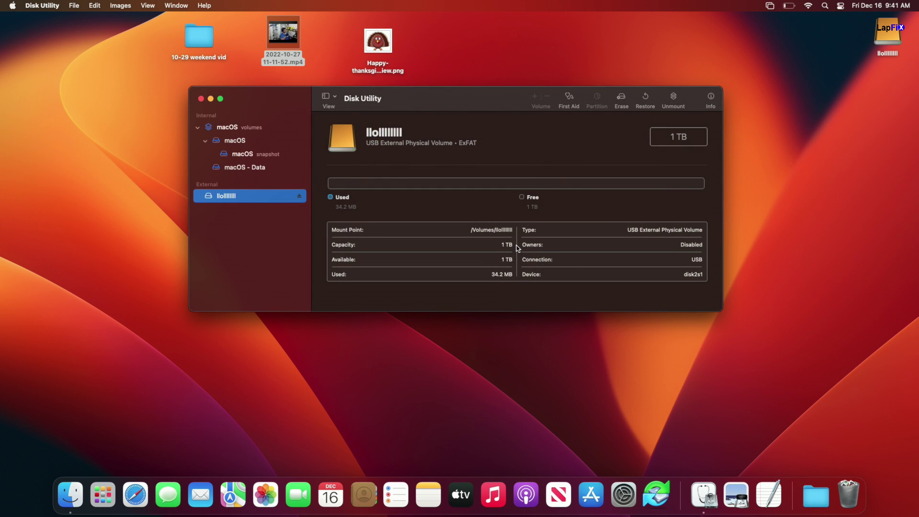
- Copy the Thanksgiving turkey PNG from the desktop onto the reformatted llolllllll drive and close its Finder window
double_click(885, 46)
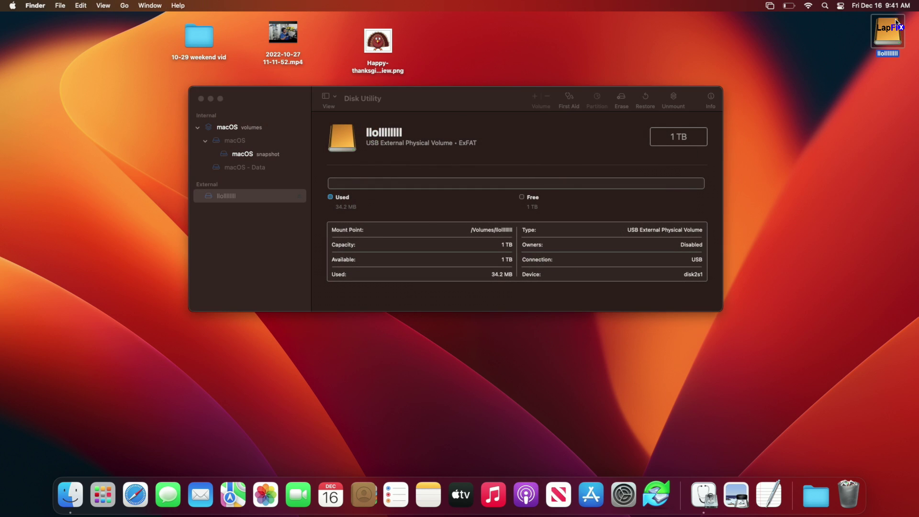
drag(378, 41, 405, 170)
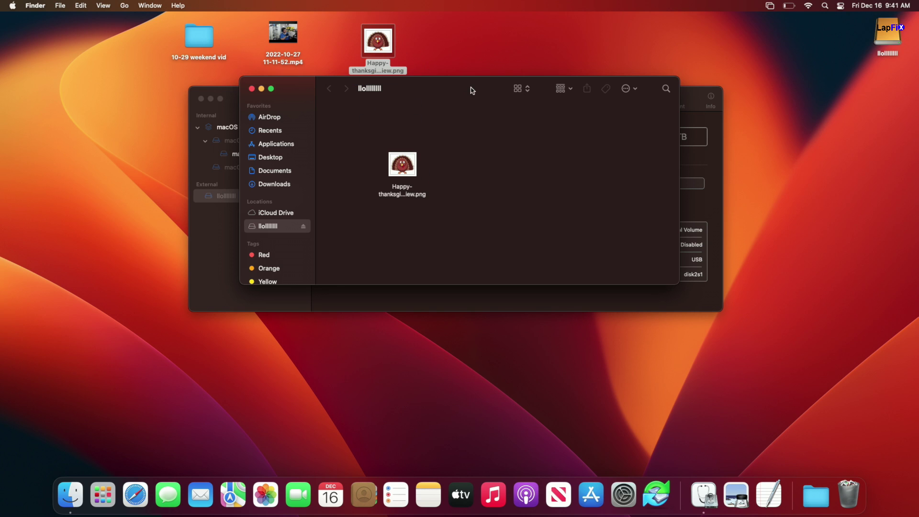
click(253, 89)
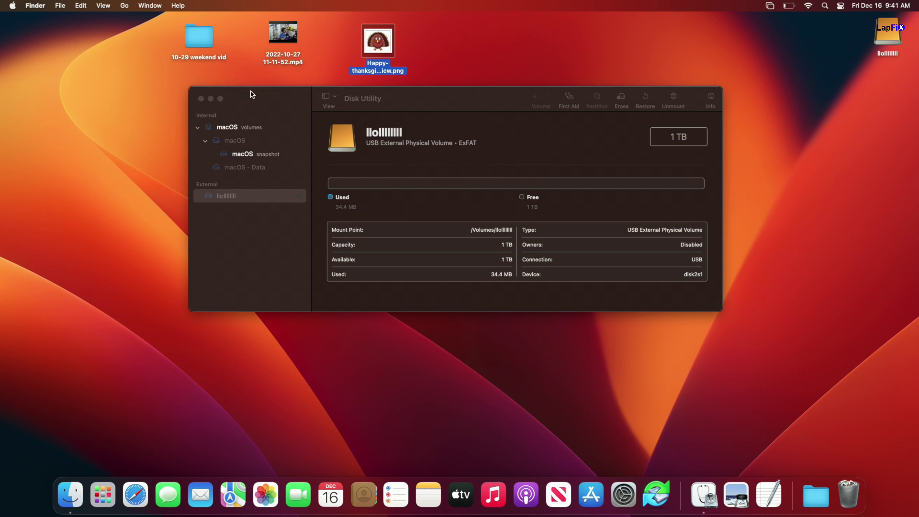
- Erase the external llolllllll volume with the Mac OS Extended (Journaled) format, keeping its name
click(233, 196)
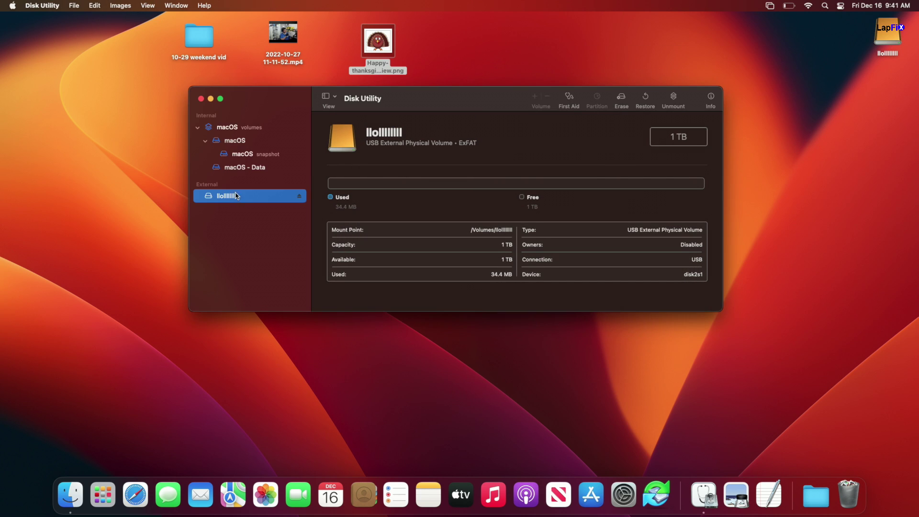
click(621, 98)
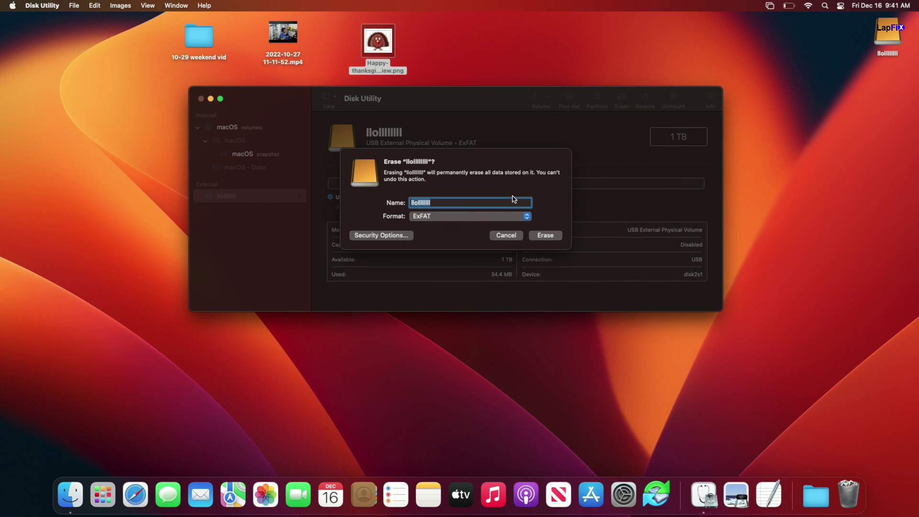
click(472, 216)
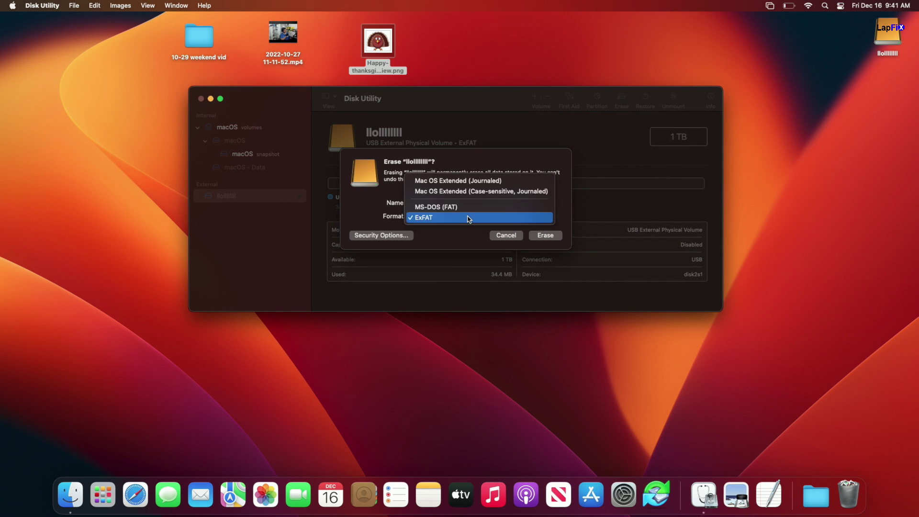
click(462, 181)
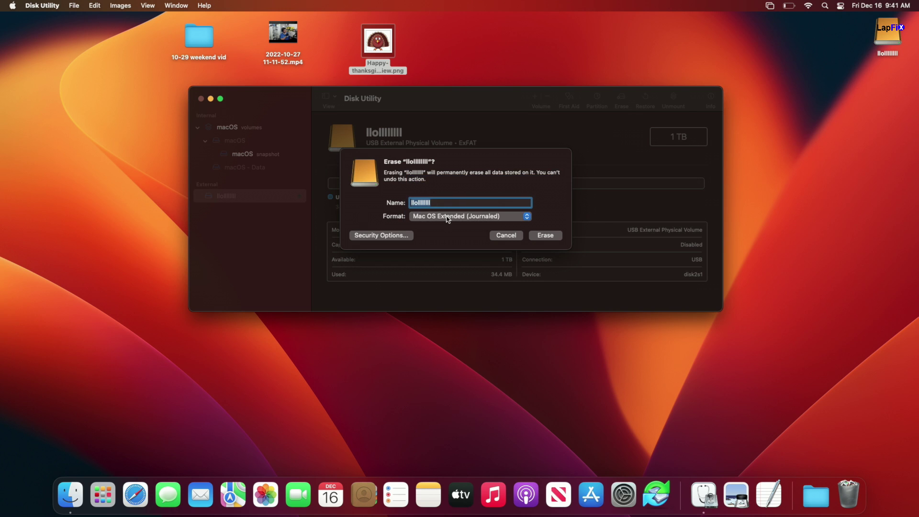
click(554, 236)
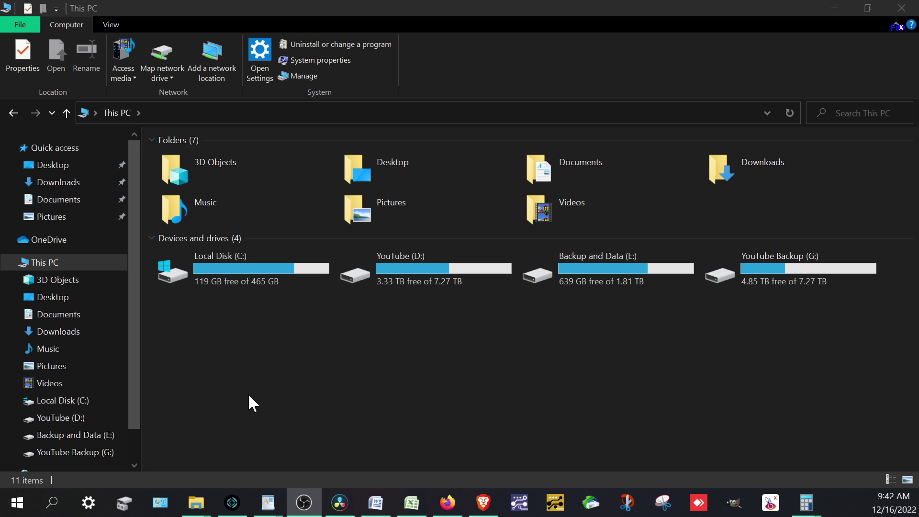
- On the Windows PC, open Disk Management and locate the external drive's 931.51 GB partition on Disk 4
click(124, 507)
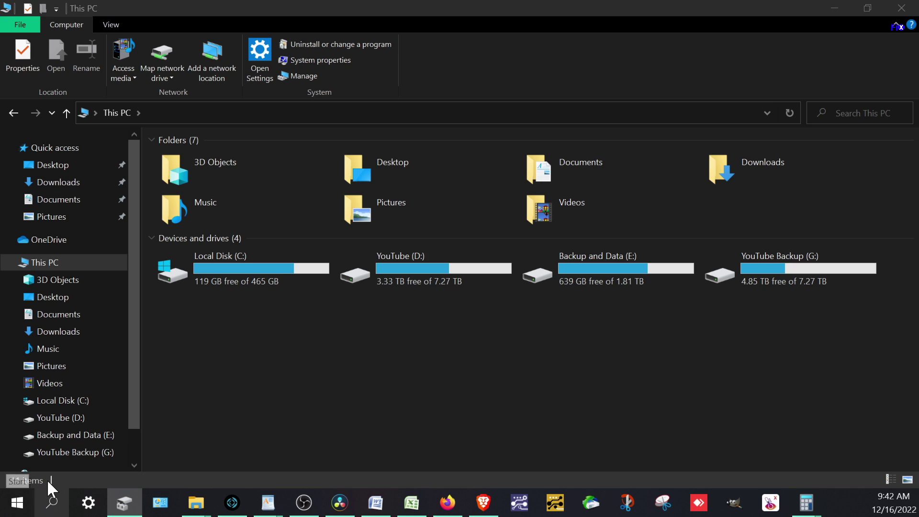
right_click(14, 506)
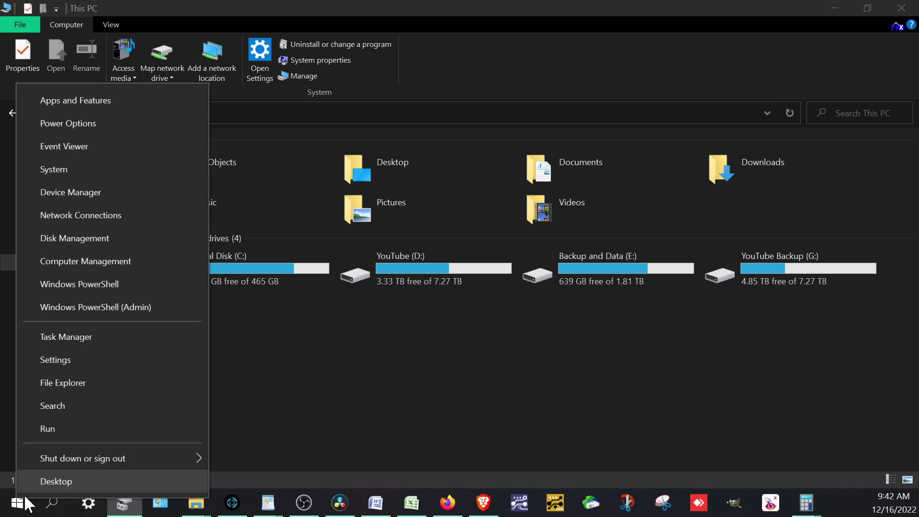
click(85, 238)
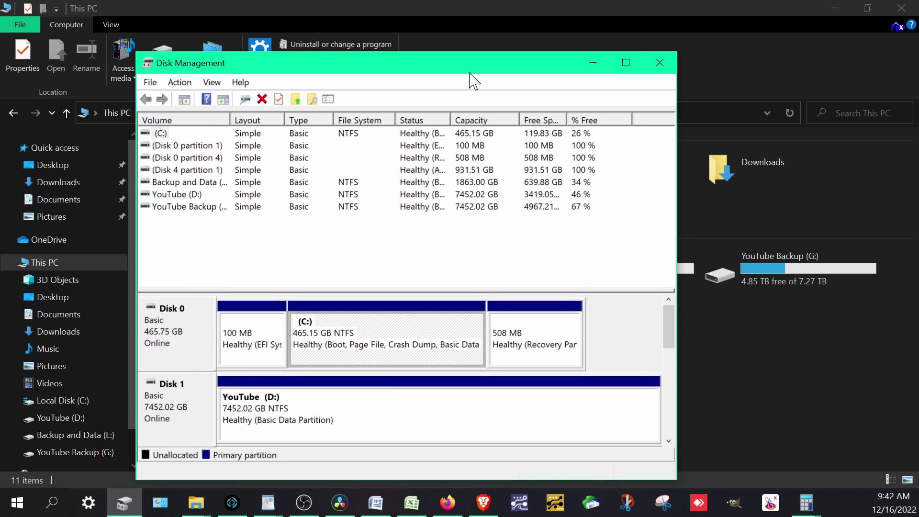
drag(668, 320, 679, 380)
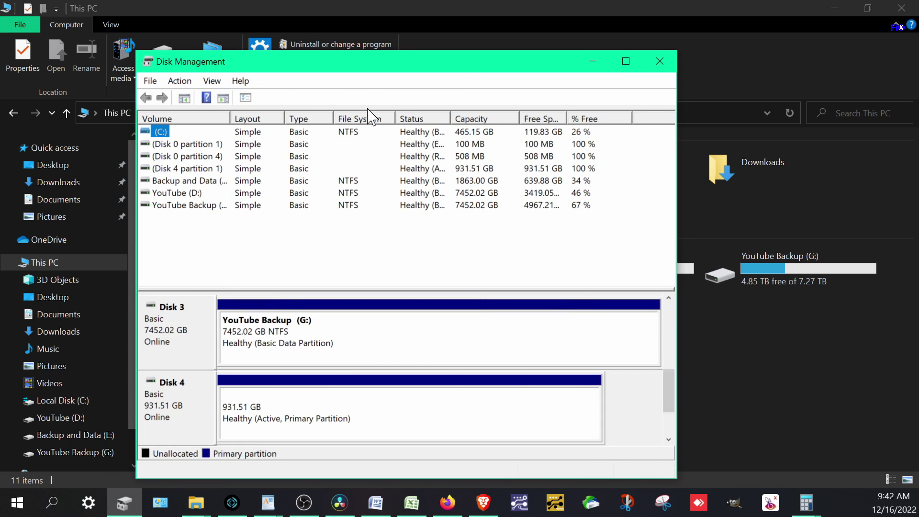
- Enlarge the Disk Management window and examine which volume operations are available for the 931.51 GB partition on Disk 4
drag(361, 67, 311, 79)
key(alt+F4)
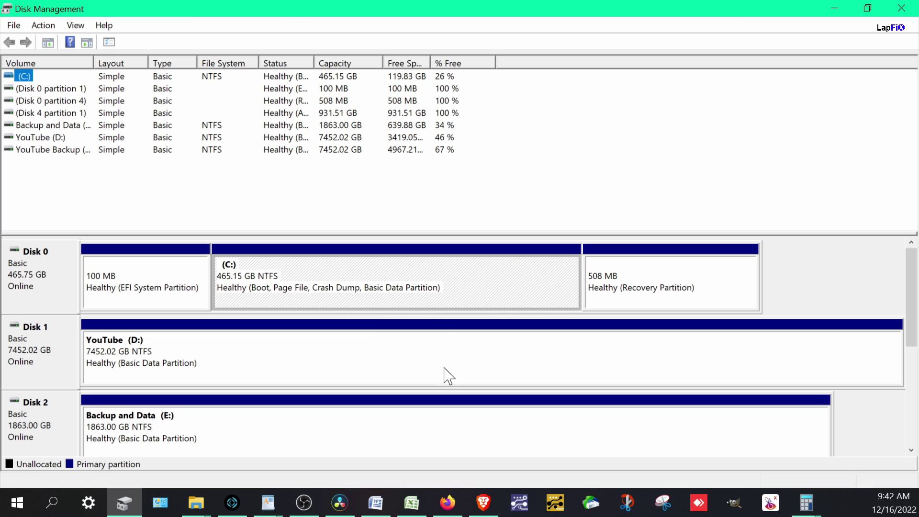
click(200, 431)
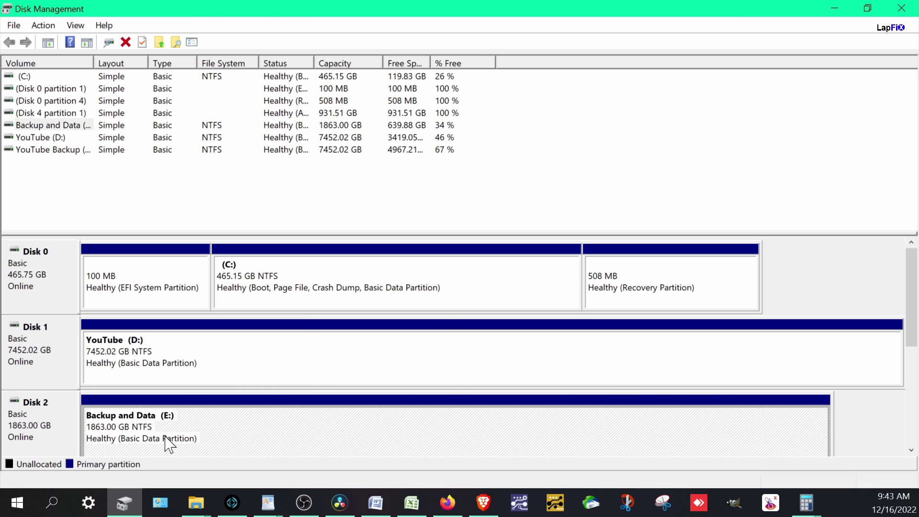
drag(912, 297, 912, 402)
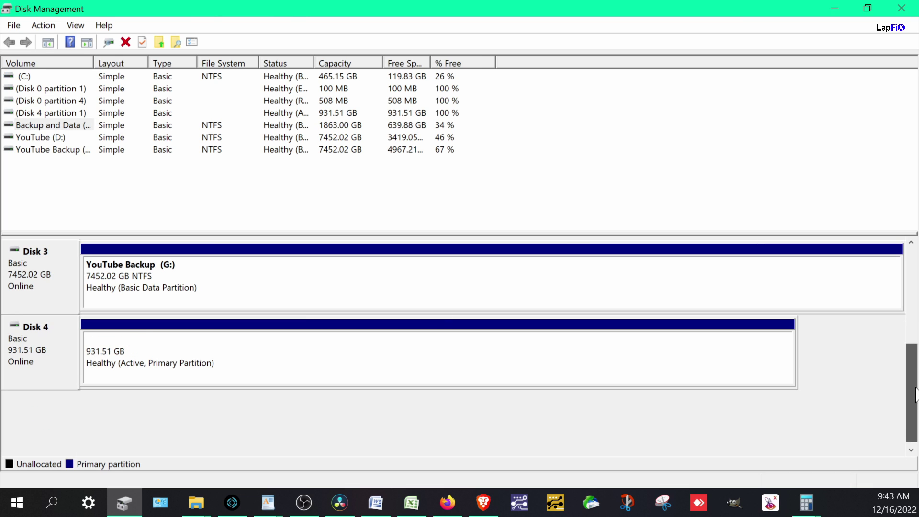
right_click(206, 351)
click(135, 275)
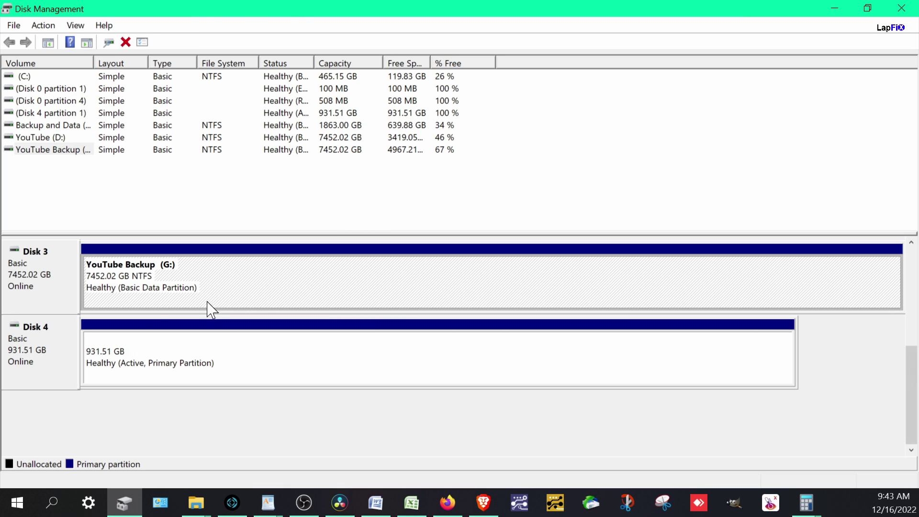
click(218, 354)
right_click(216, 349)
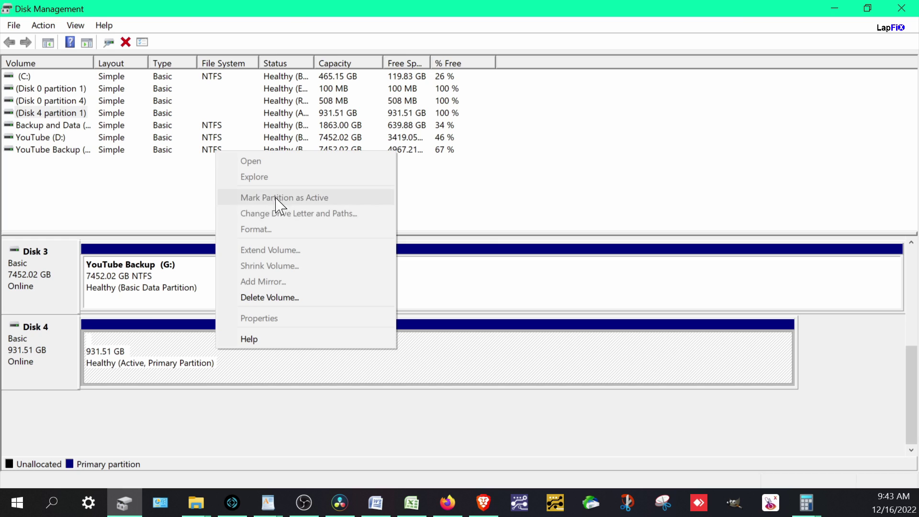
click(33, 361)
right_click(112, 352)
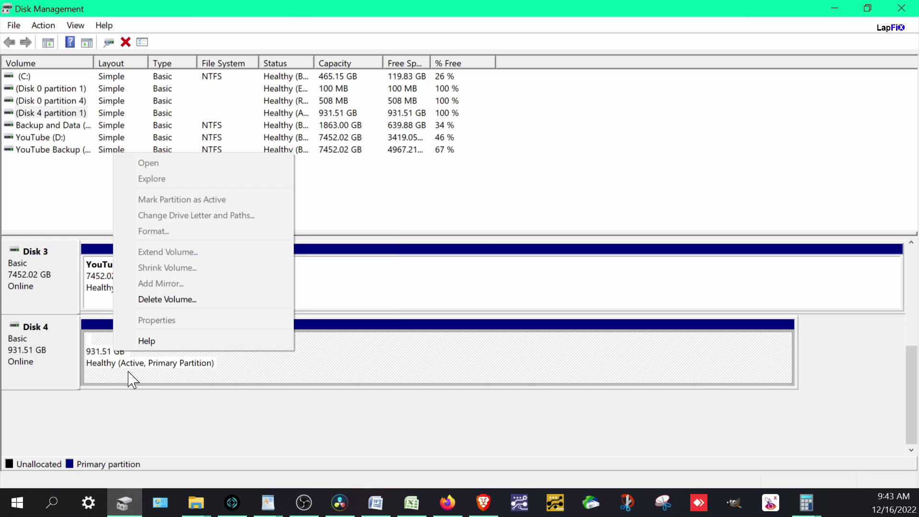
click(145, 373)
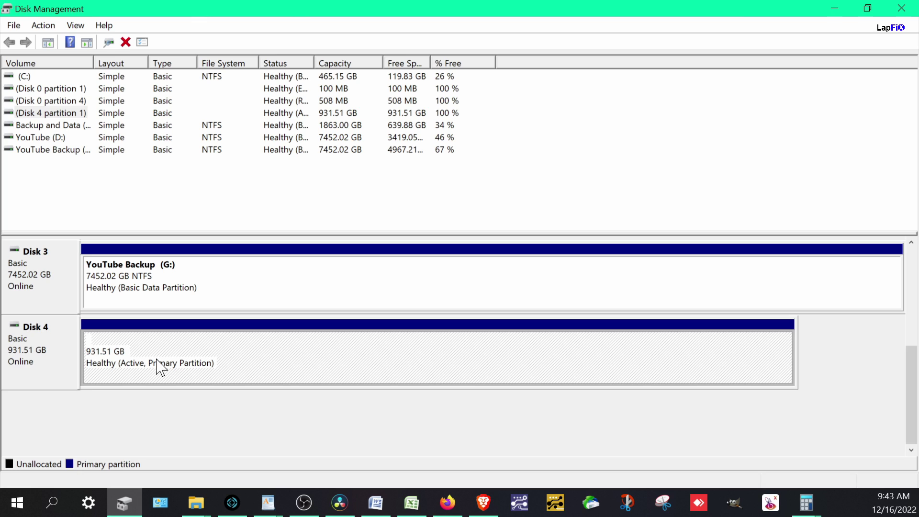
- Delete the 931.51 GB volume on Disk 4, accepting the loss of all its data
right_click(160, 360)
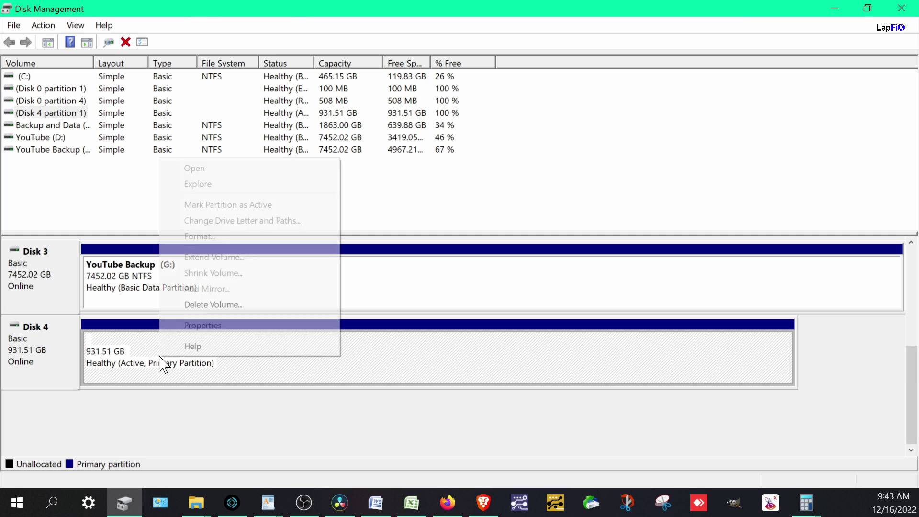
click(230, 309)
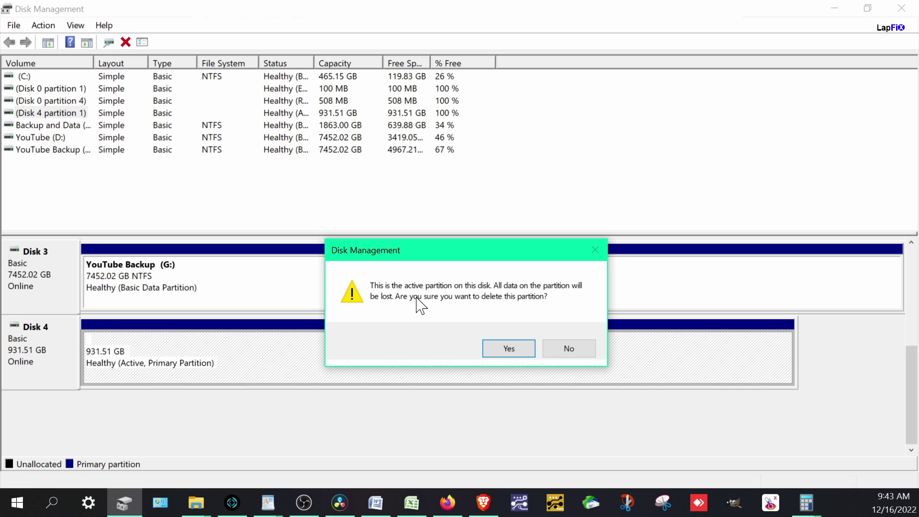
click(509, 349)
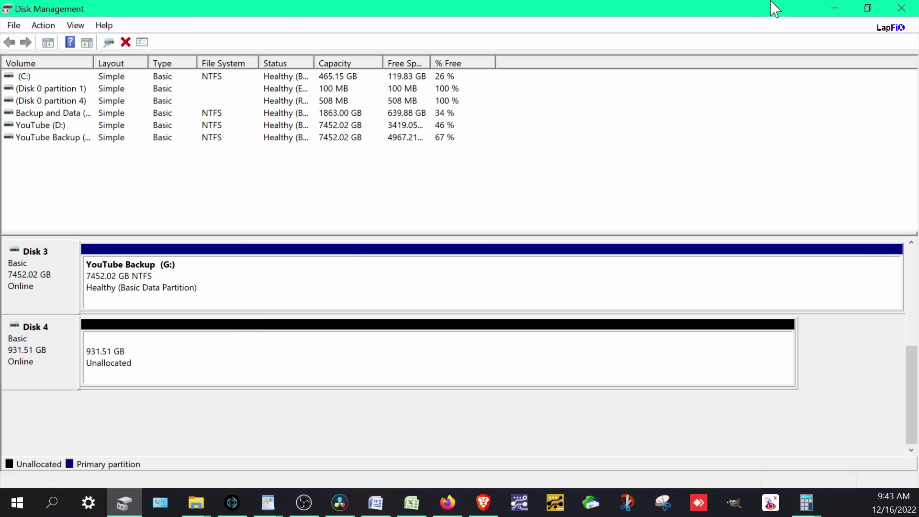
- Minimize the This PC window and keep Disk Management maximized
key(super+Down)
key(super+Down)
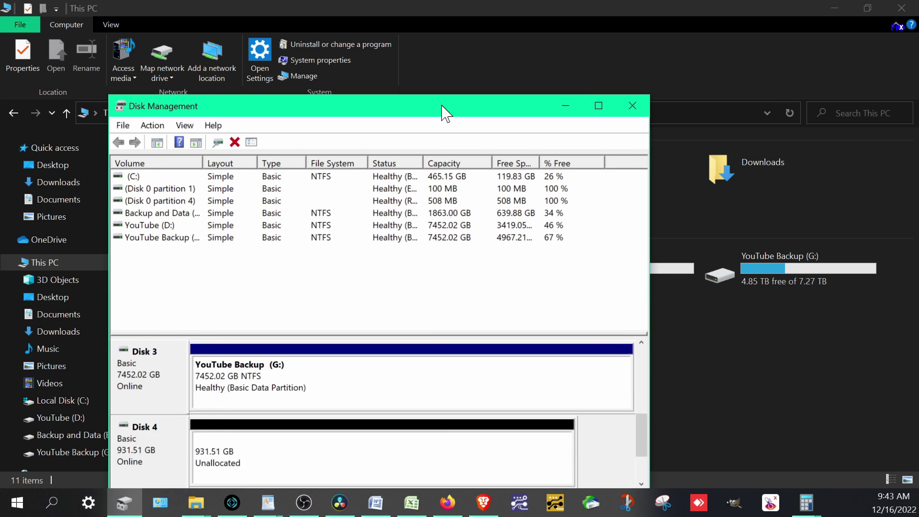
drag(445, 114, 441, 10)
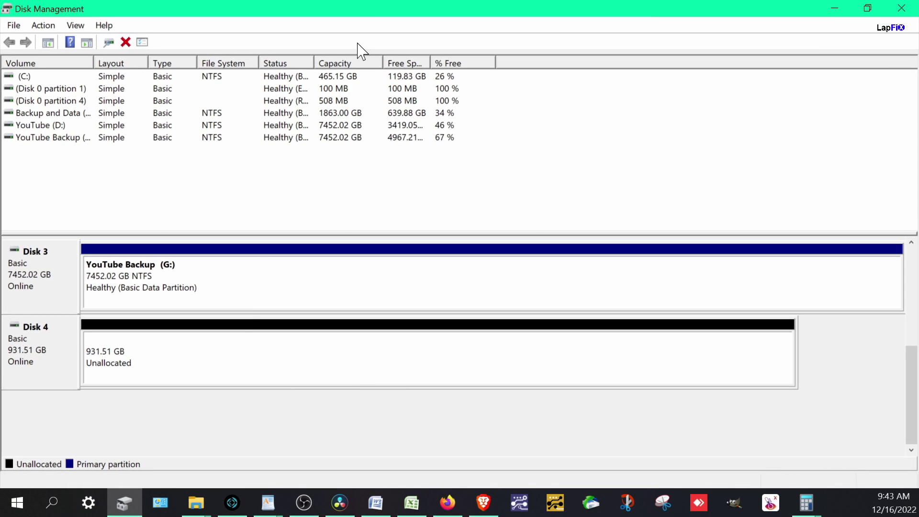
key(alt+Tab)
drag(340, 9, 328, 86)
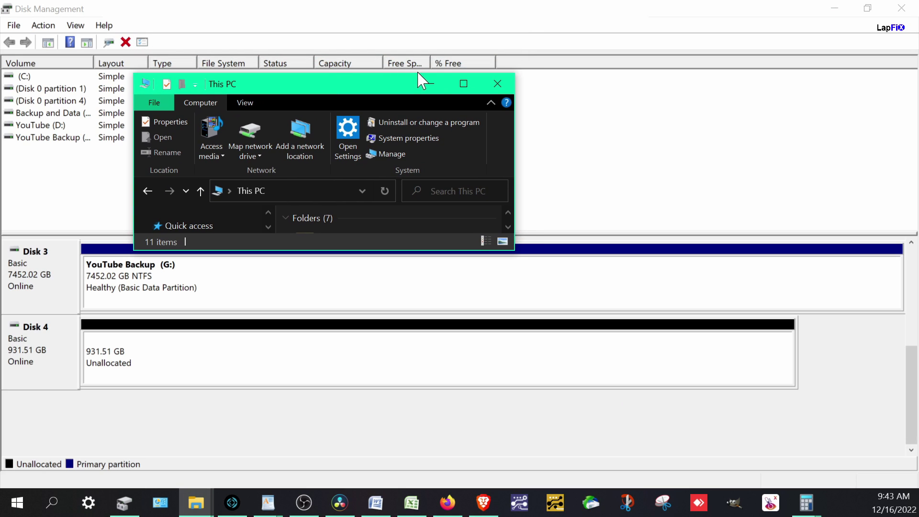
click(431, 84)
- Start a new simple volume on Disk 4's unallocated space, using the full 953867 MB and drive letter Z
right_click(212, 356)
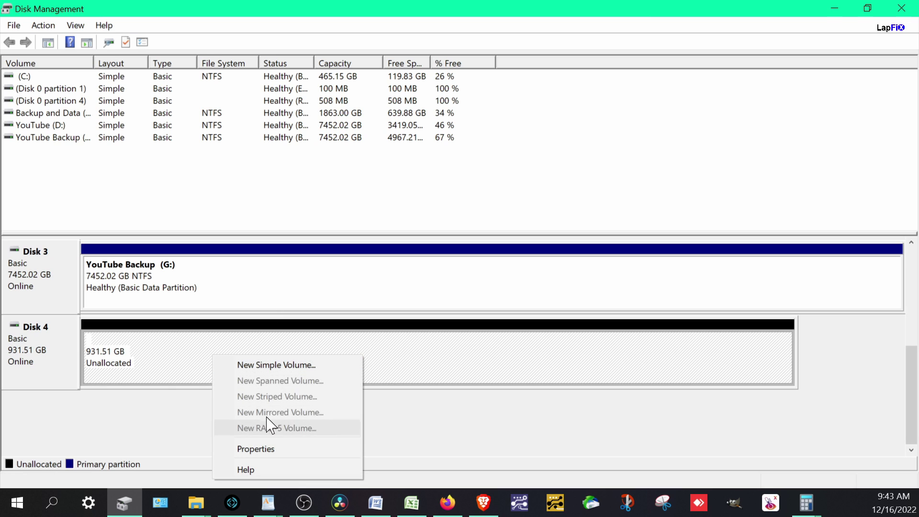
click(249, 367)
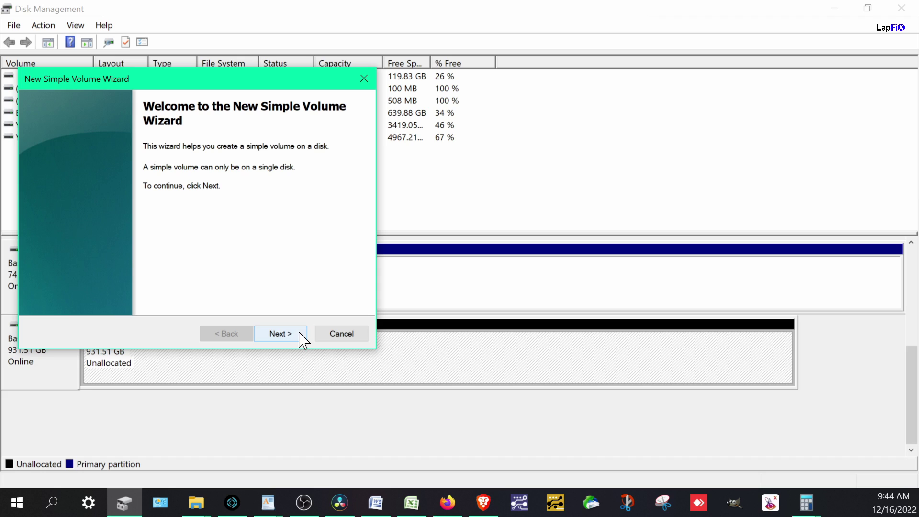
click(272, 337)
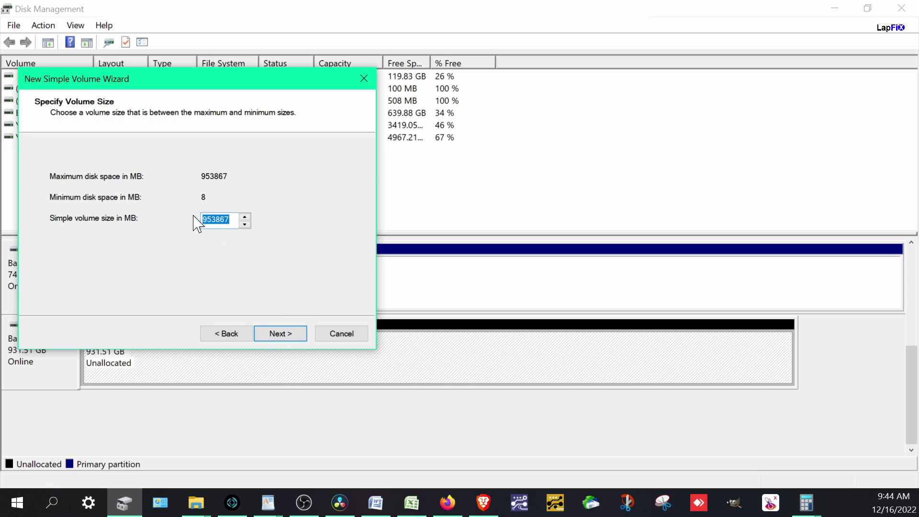
click(293, 337)
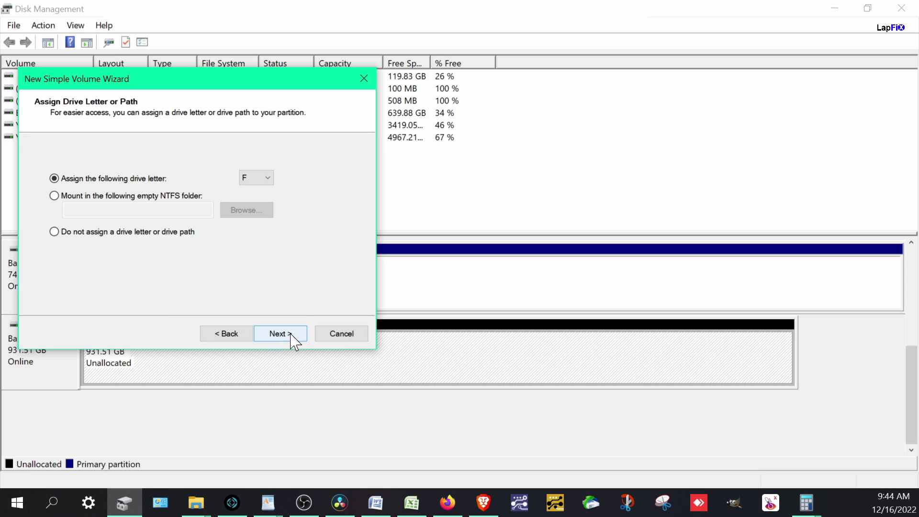
click(255, 179)
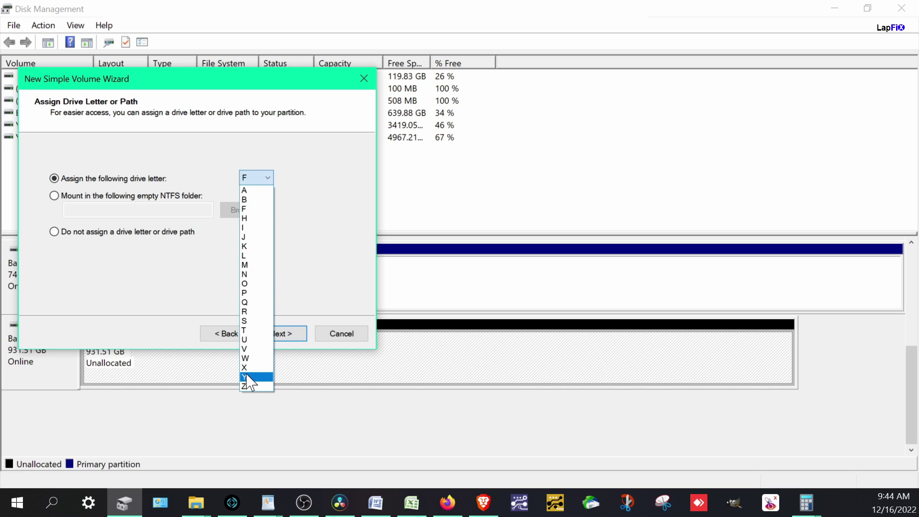
click(245, 386)
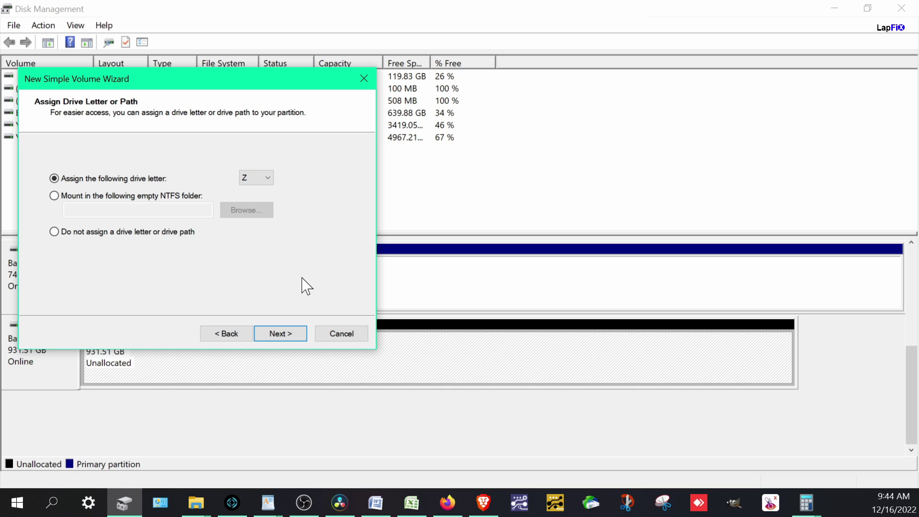
click(302, 335)
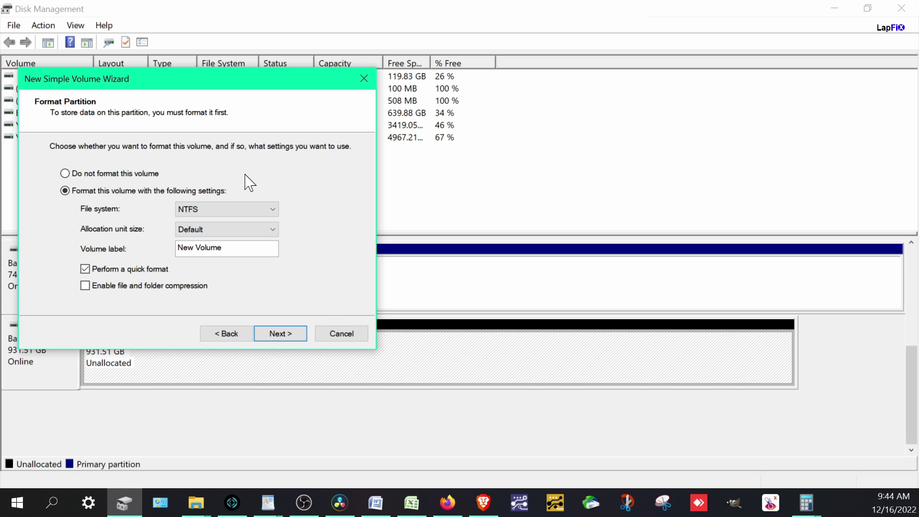
- Create the new volume with the exFAT file system, default allocation unit size, label loolollllll and quick format
click(232, 209)
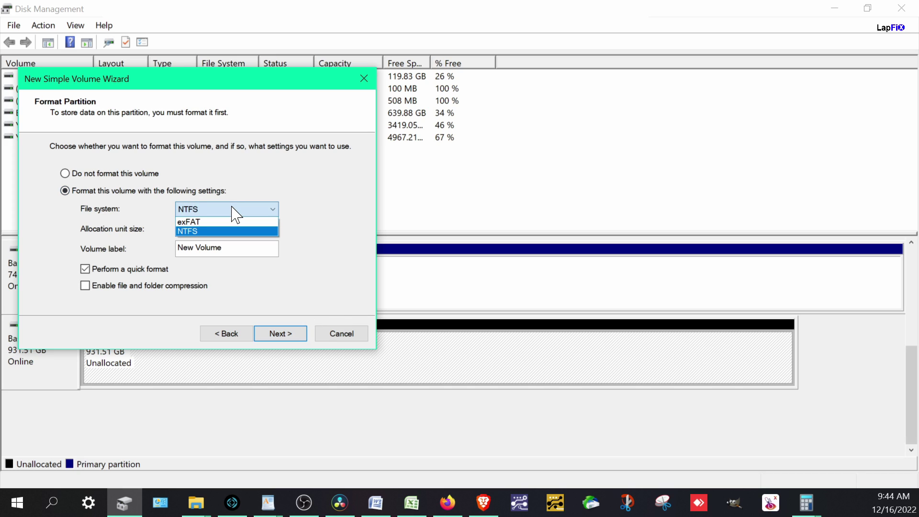
click(213, 232)
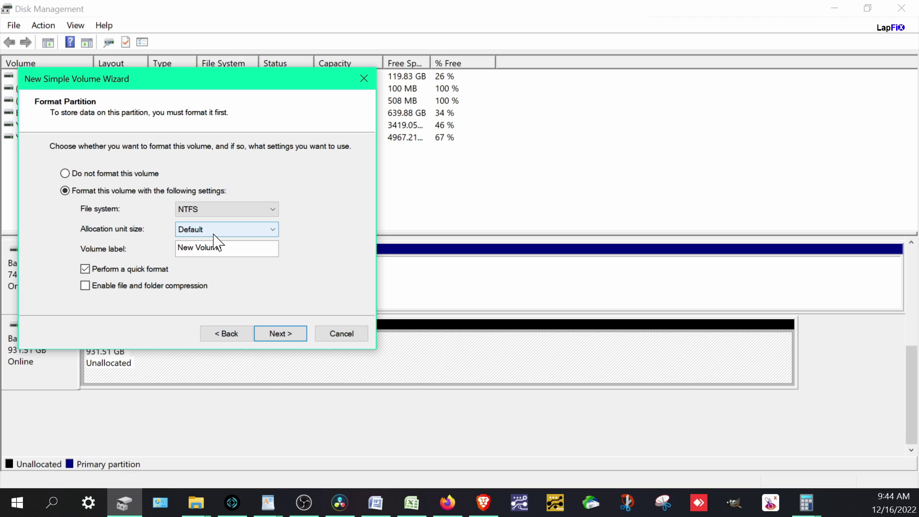
click(201, 211)
click(201, 222)
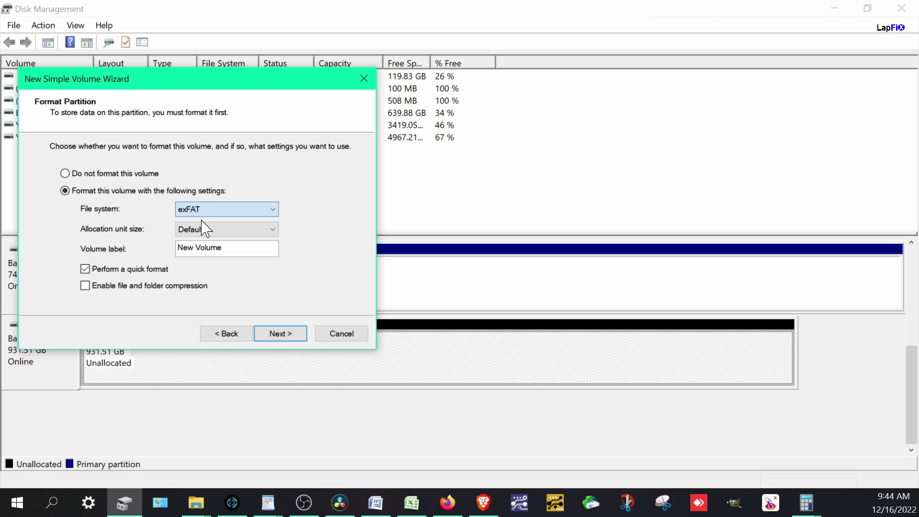
key(Tab)
key(Tab)
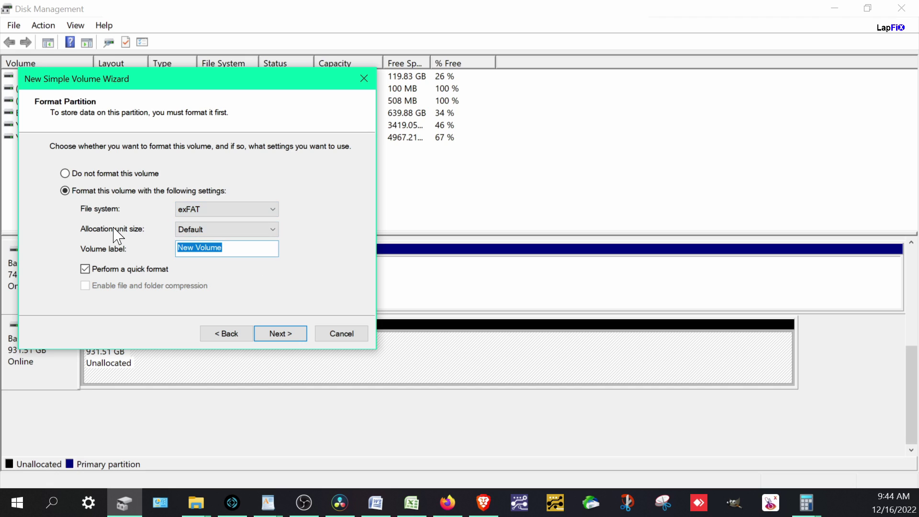
text(loolollllll)
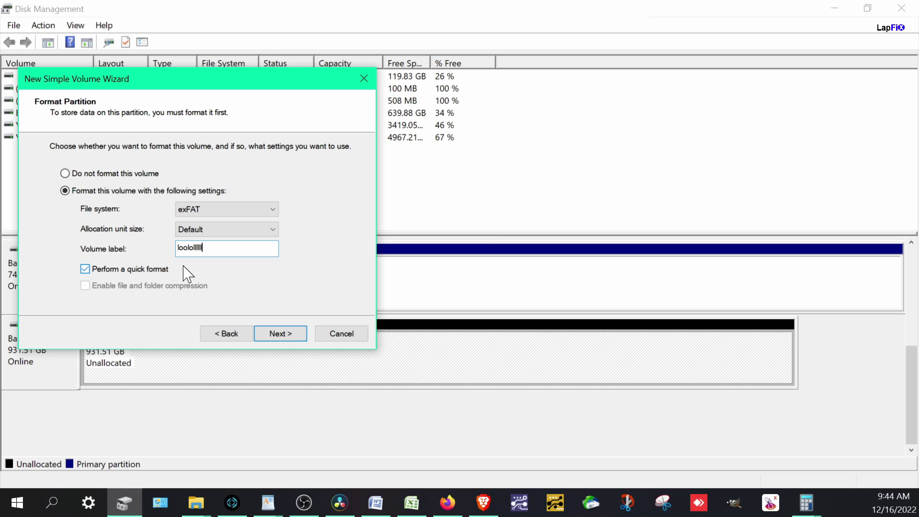
click(293, 334)
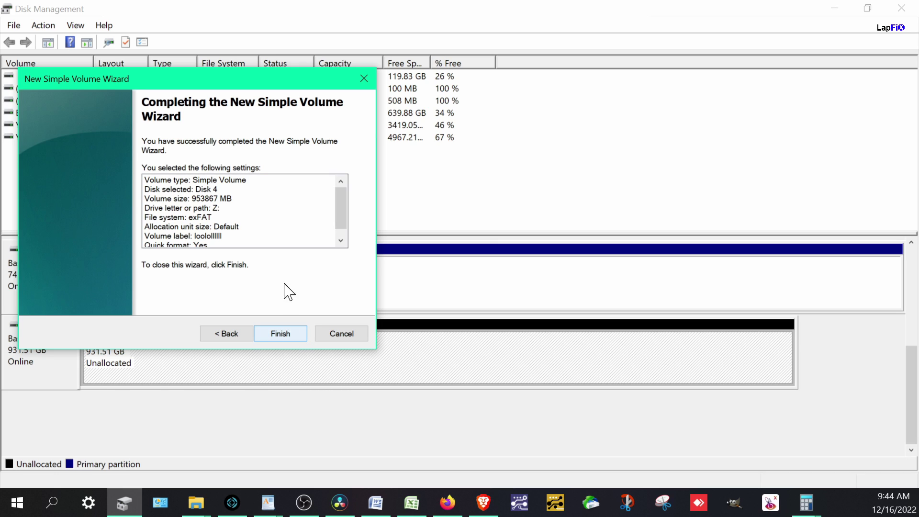
scroll(283, 244, down, 1)
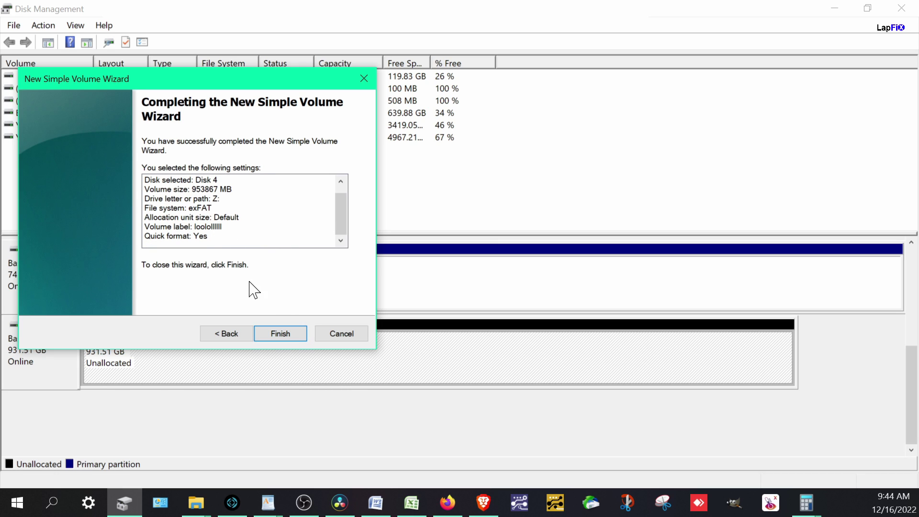
click(278, 334)
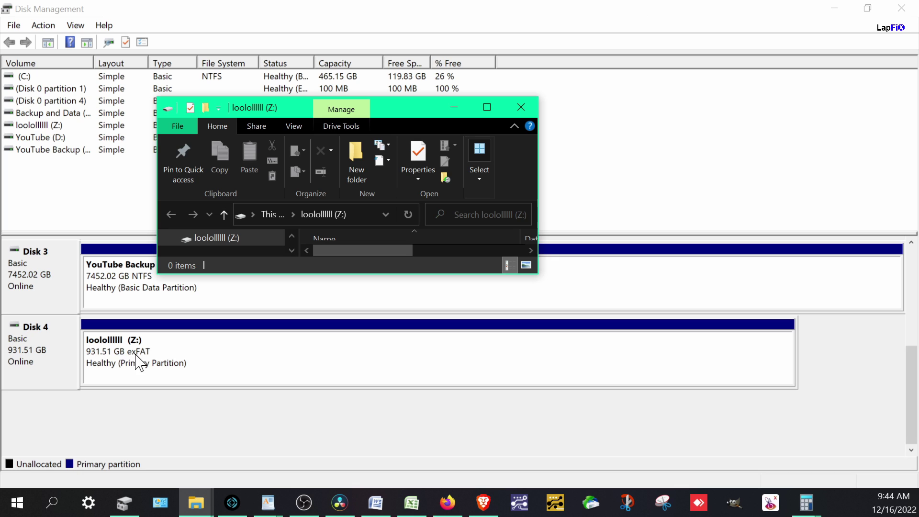
- Maximize the File Explorer window of the new Z: drive and view the drive in This PC
click(487, 108)
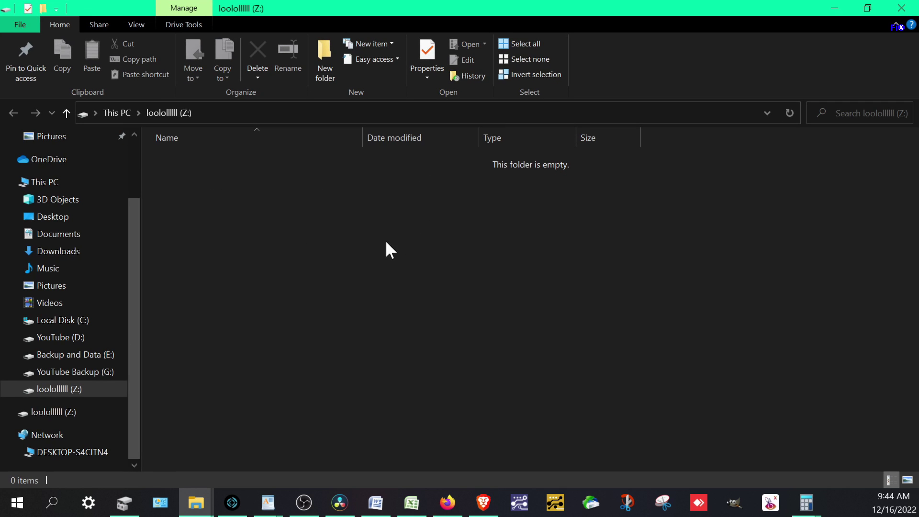
click(122, 111)
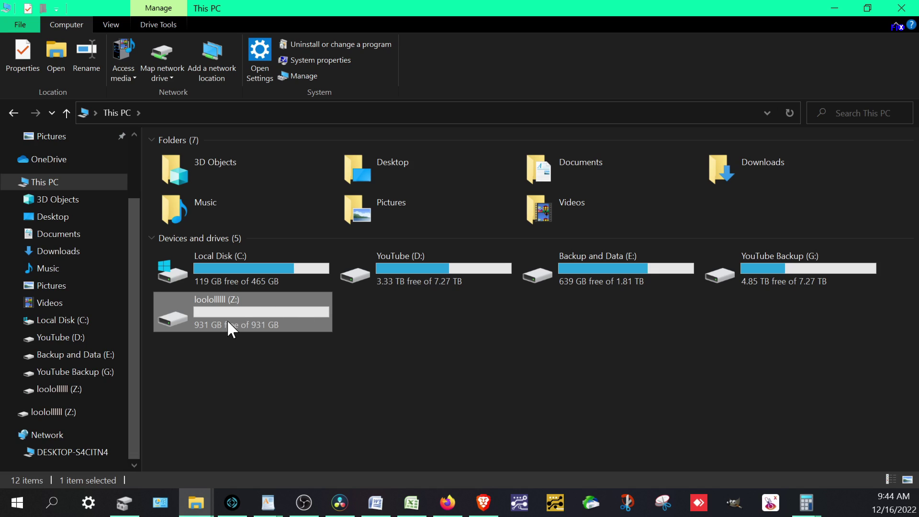